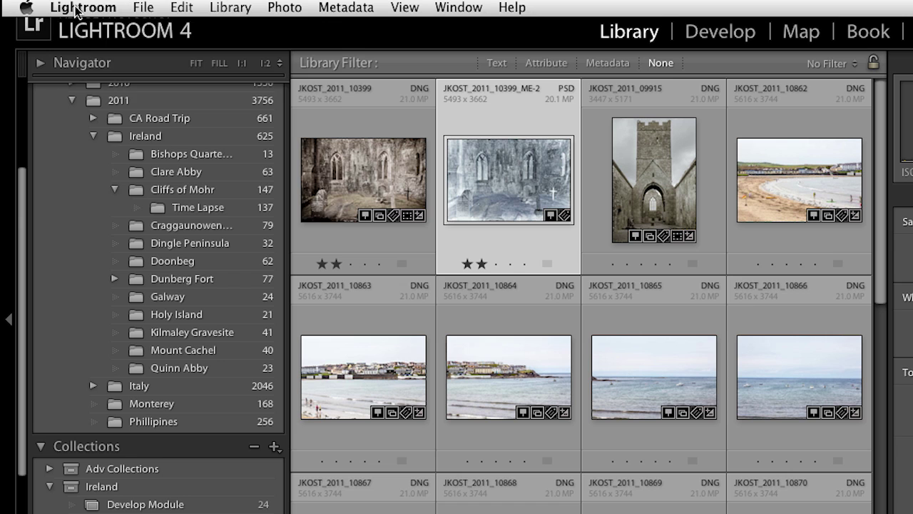
# In External Editing preferences, keep PSD as the additional editor's file format and view the Preset list
pyautogui.click(77, 8)
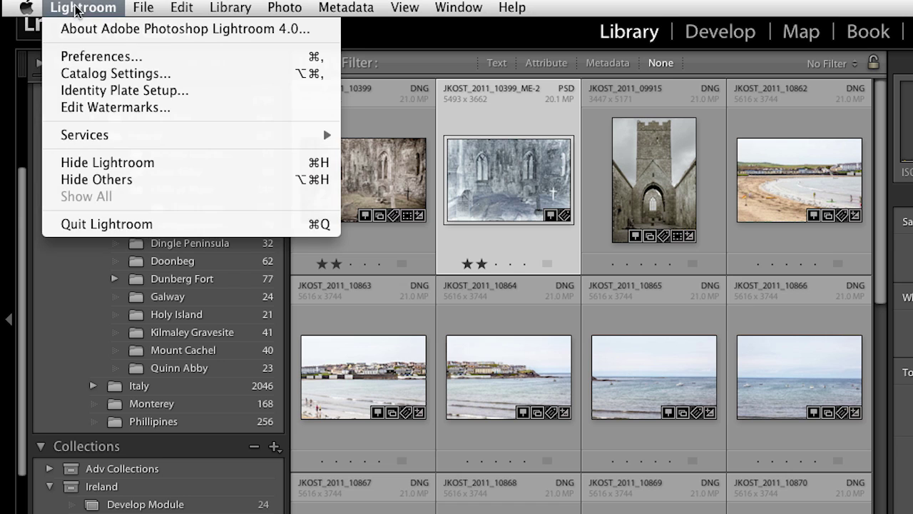
pyautogui.click(98, 57)
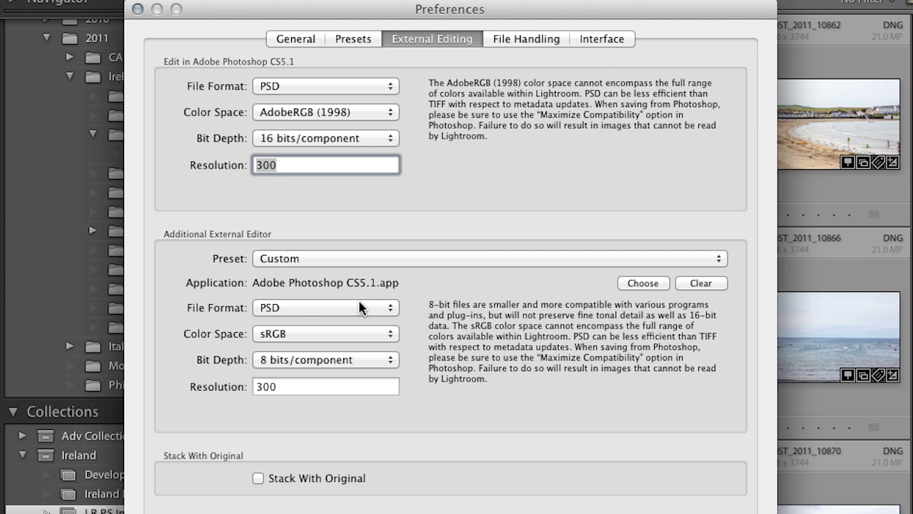
pyautogui.click(300, 312)
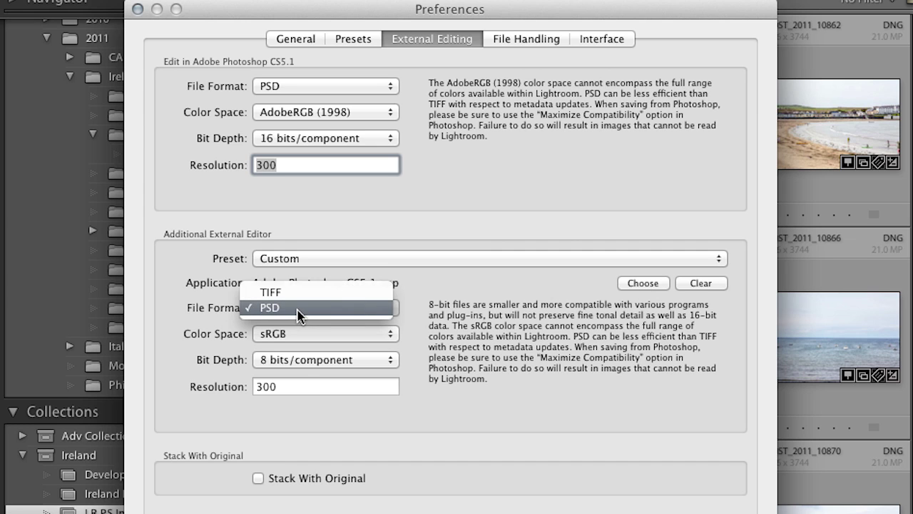
pyautogui.click(299, 312)
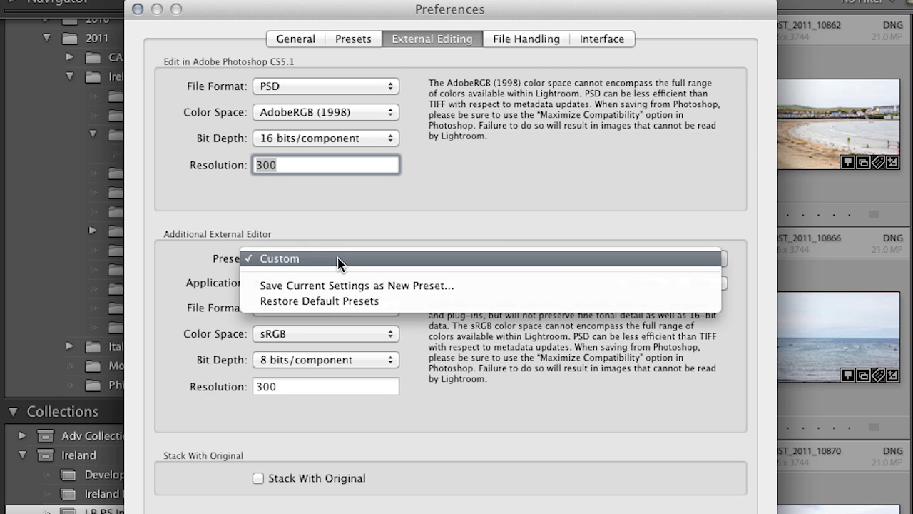
pyautogui.click(337, 261)
# Save the current additional editor settings as a new preset named 'PSD, sRGB, 8 bit'
pyautogui.click(348, 285)
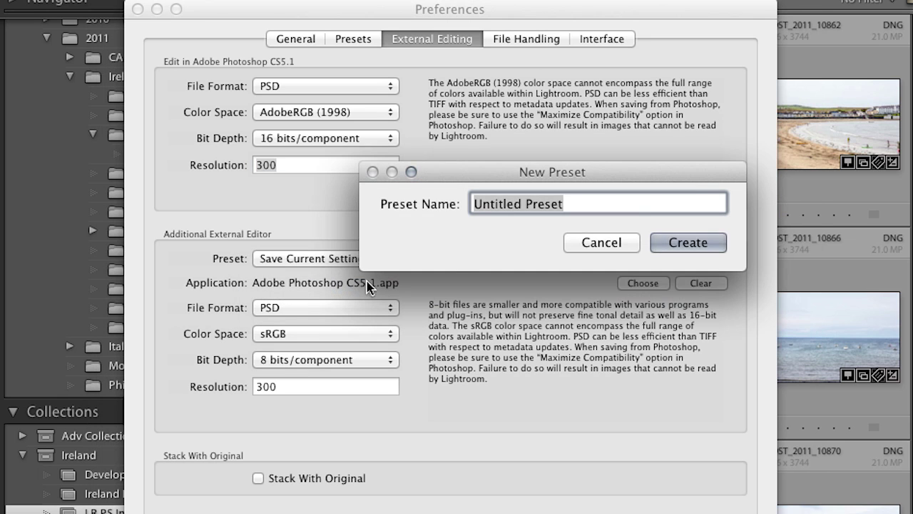
pyautogui.write('PSD')
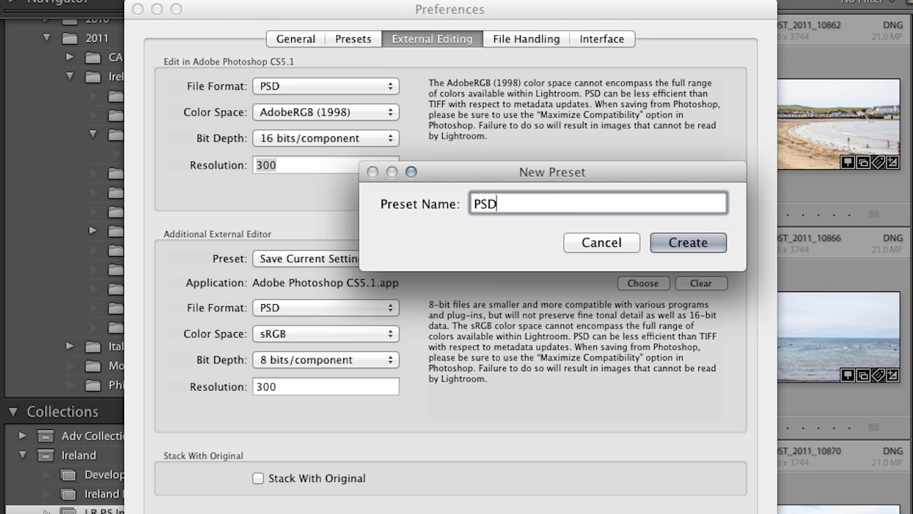
pyautogui.write(', sRGB, 8 bit')
pyautogui.click(670, 248)
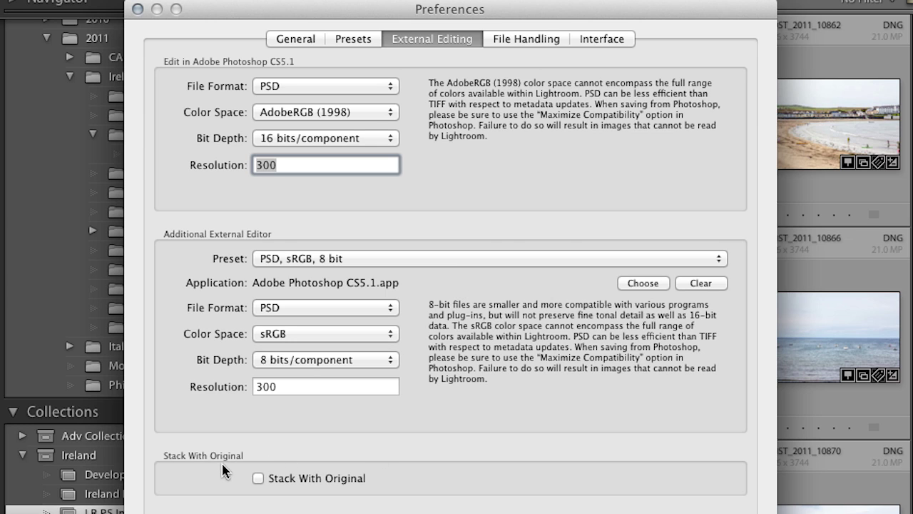
# Leave Stack With Original unchecked and choose Edit from the file naming Template list
pyautogui.click(258, 479)
pyautogui.click(258, 478)
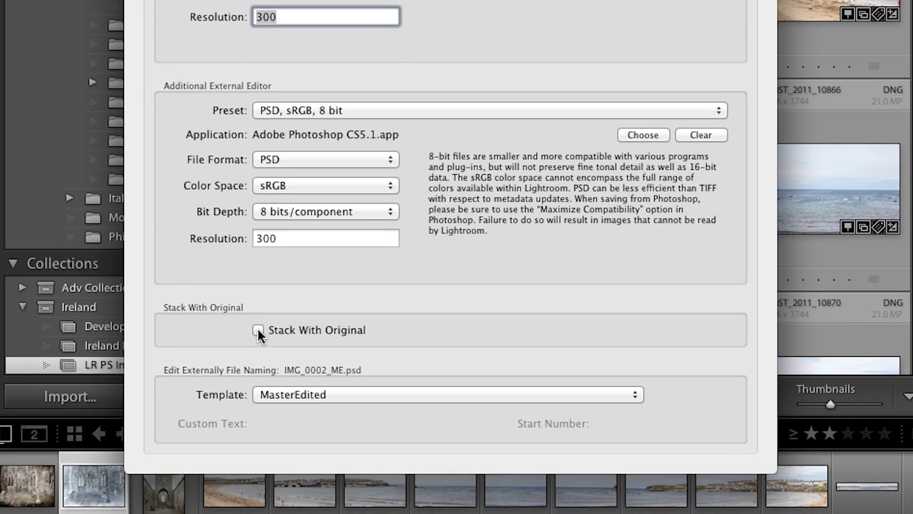
pyautogui.click(258, 479)
pyautogui.click(336, 397)
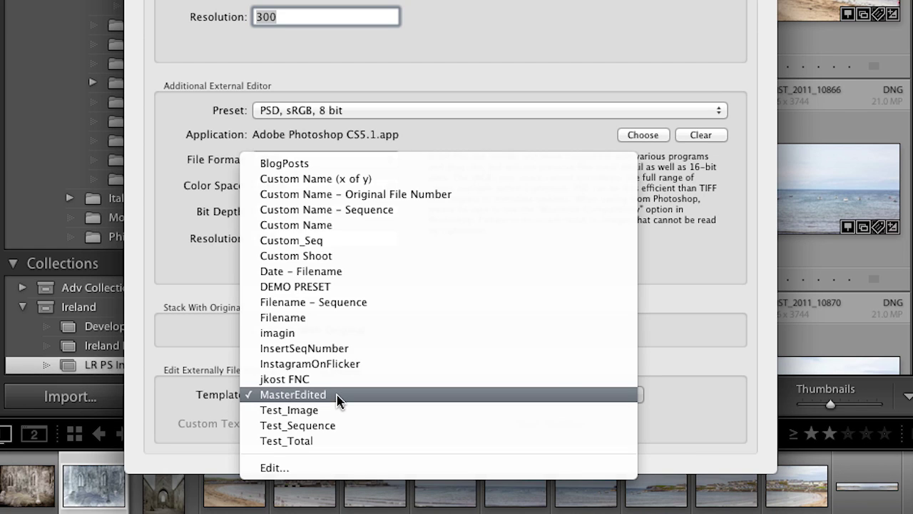
pyautogui.click(338, 468)
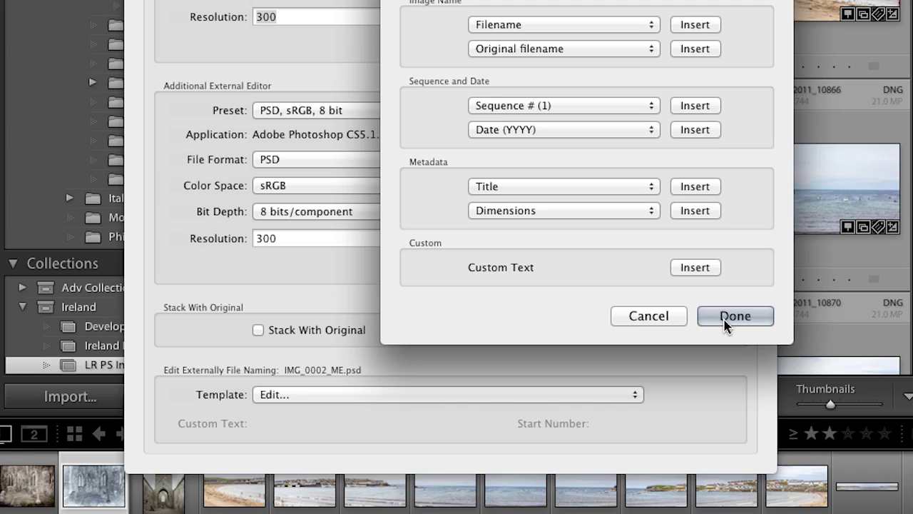
# Close the Filename Template Editor with the MasterEdited template kept
pyautogui.click(723, 320)
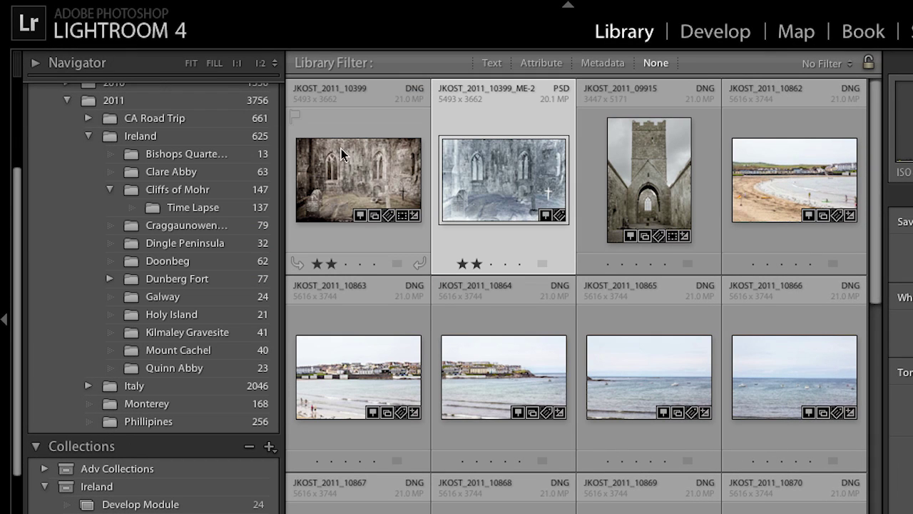
# Check the Edit In menu for JKOST_2011_10399, then show the Develop Module collection's photos
pyautogui.click(327, 168)
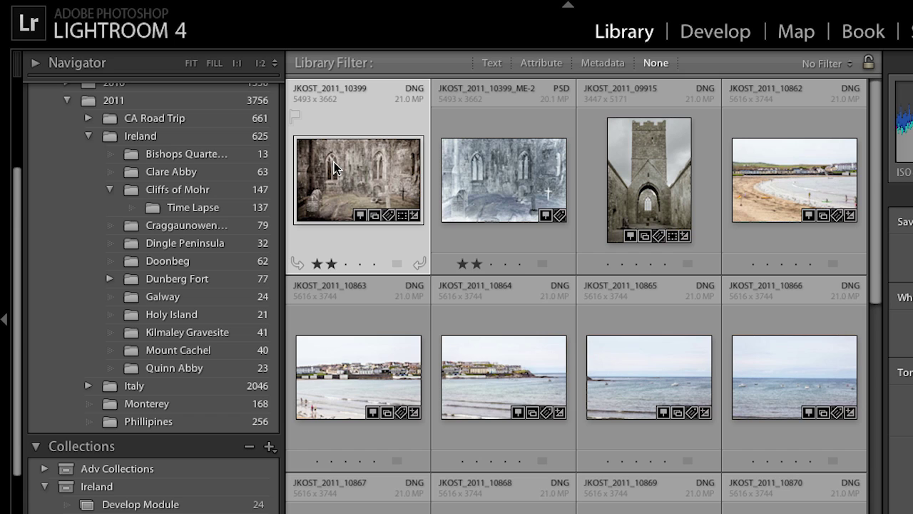
pyautogui.rightClick(336, 168)
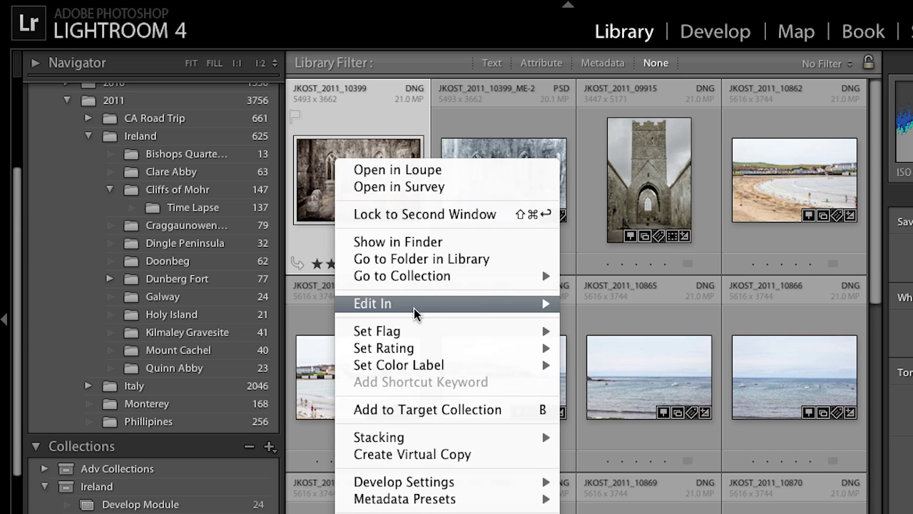
pyautogui.moveTo(414, 306)
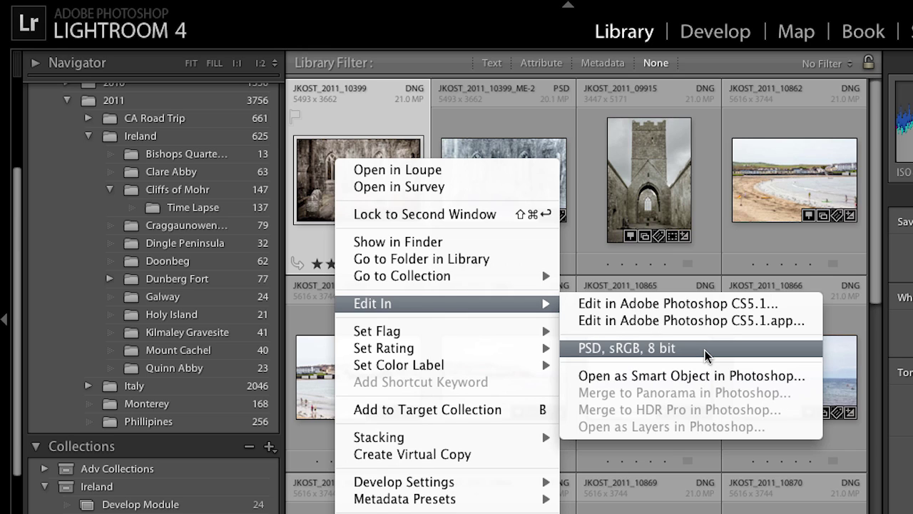
pyautogui.click(335, 146)
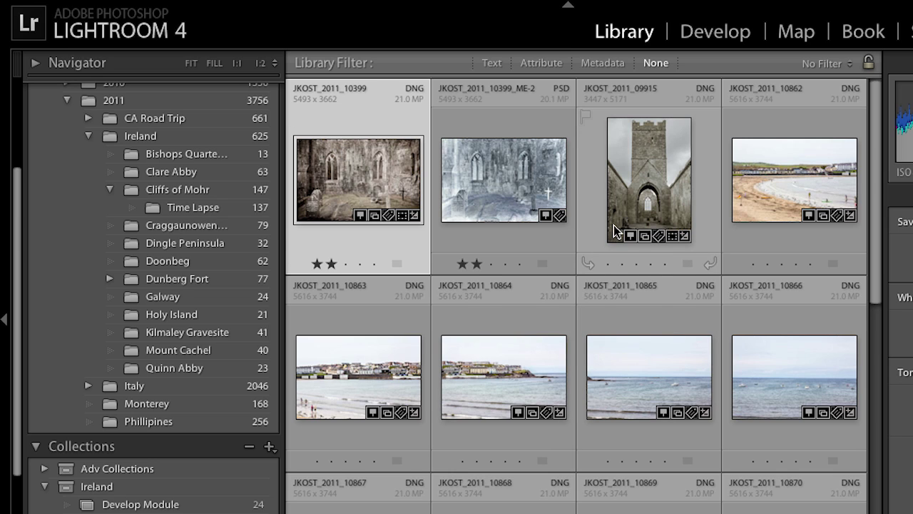
pyautogui.click(240, 506)
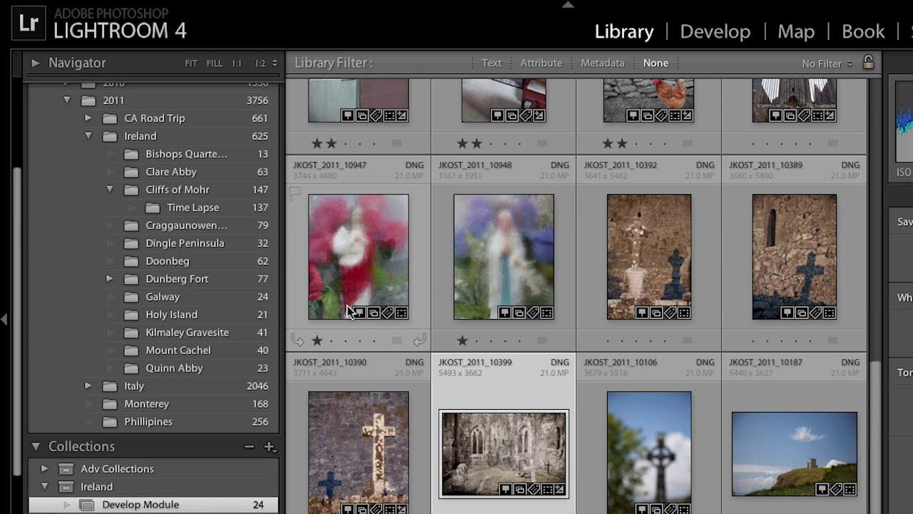
# Select all 24 collection photos, bring up Export, and expand Export Location
pyautogui.hotkey('ctrl', 'a')
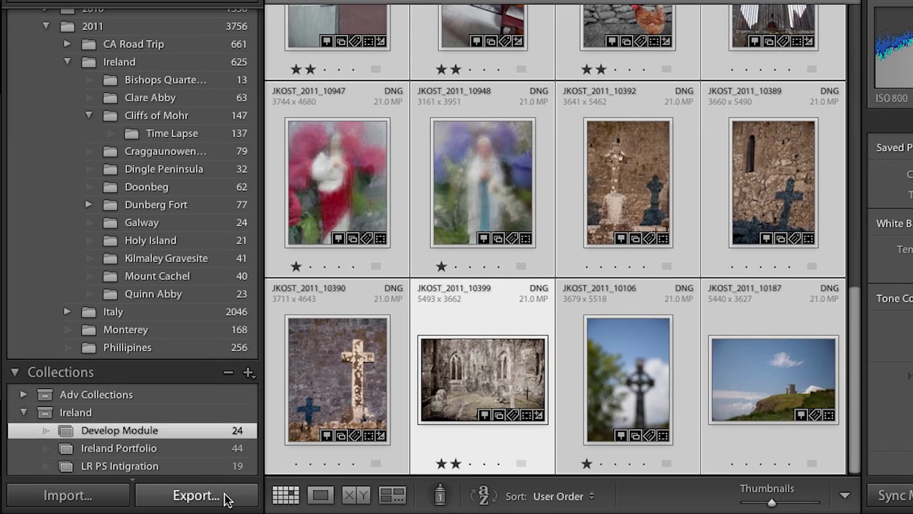
pyautogui.click(227, 497)
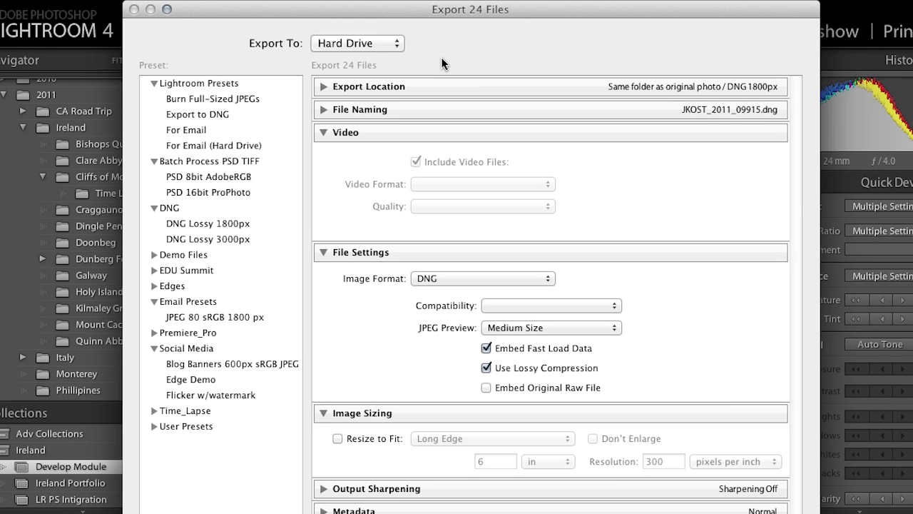
pyautogui.click(323, 86)
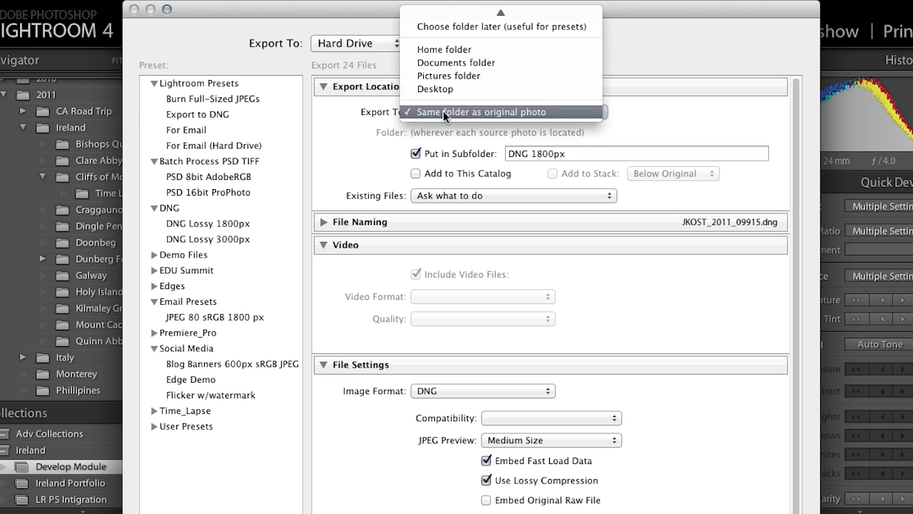
# Export to a specific folder, browsing to LR4 > LR4MinCat > Image Vault > 2011 > Ireland
pyautogui.click(449, 12)
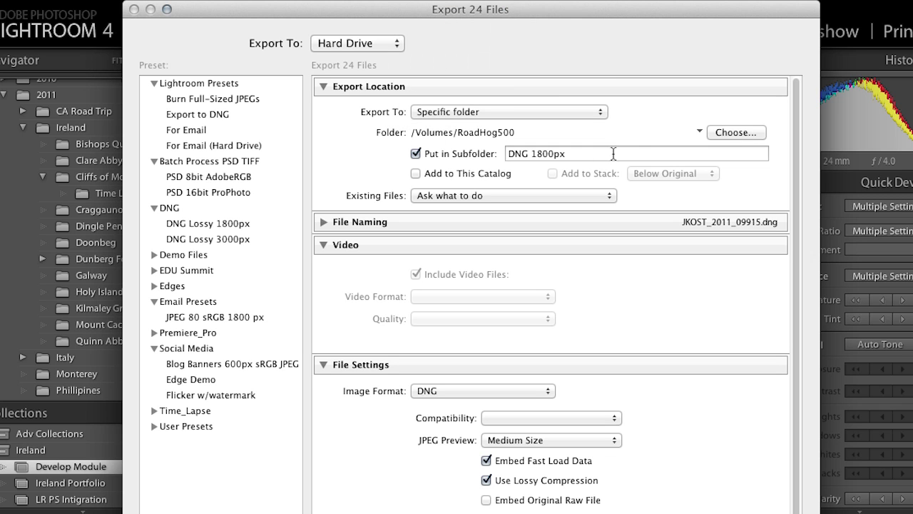
pyautogui.click(735, 133)
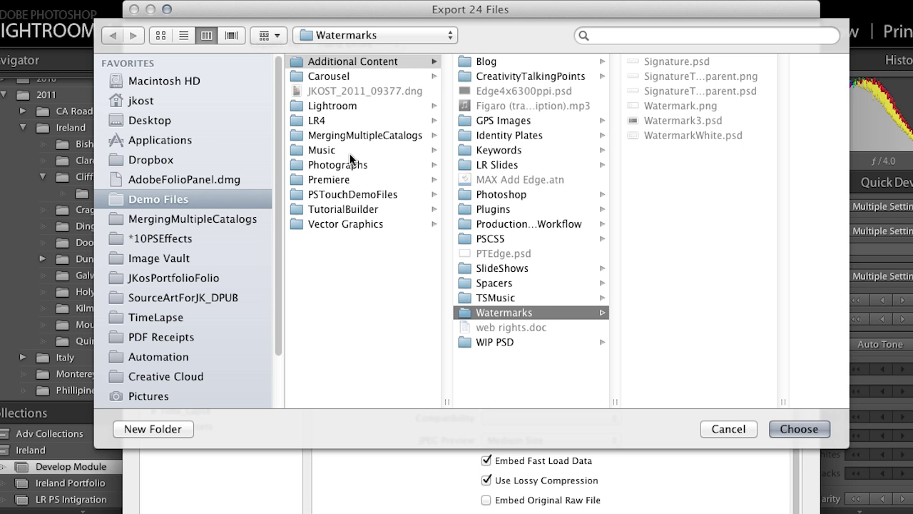
pyautogui.click(336, 120)
pyautogui.click(490, 106)
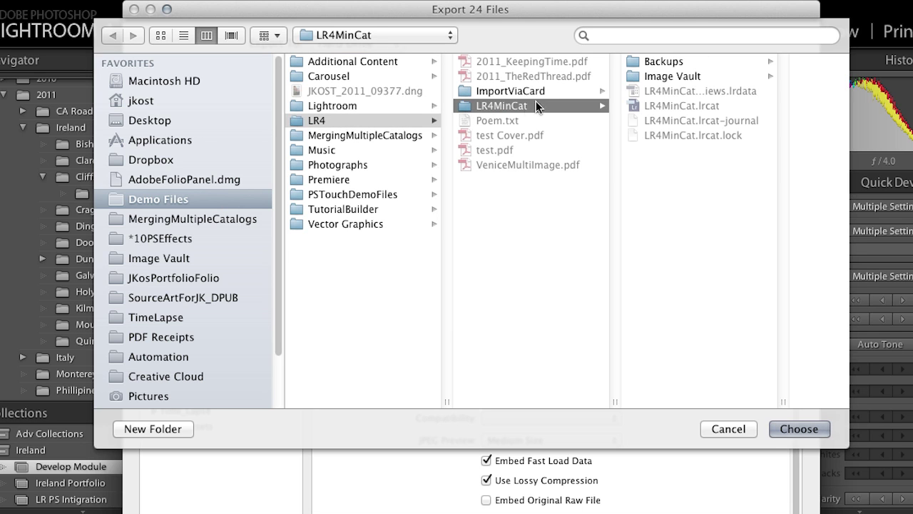
pyautogui.click(663, 75)
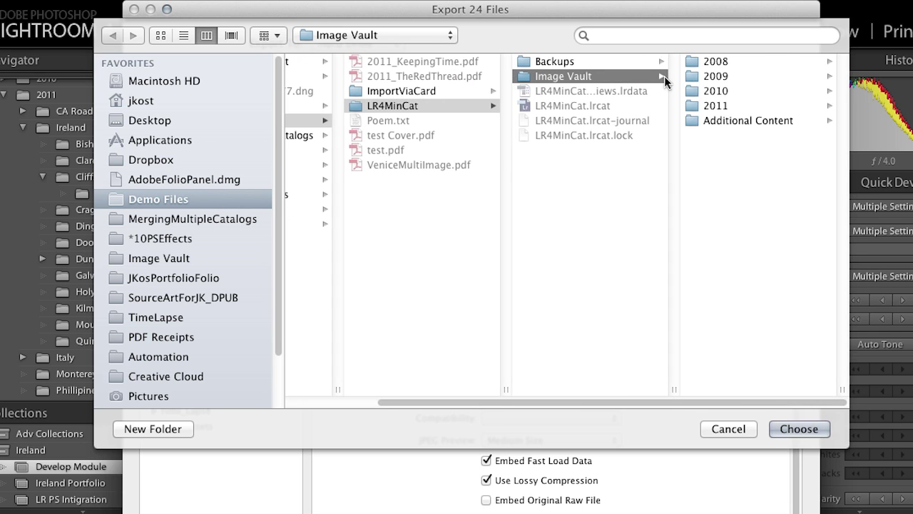
pyautogui.click(709, 102)
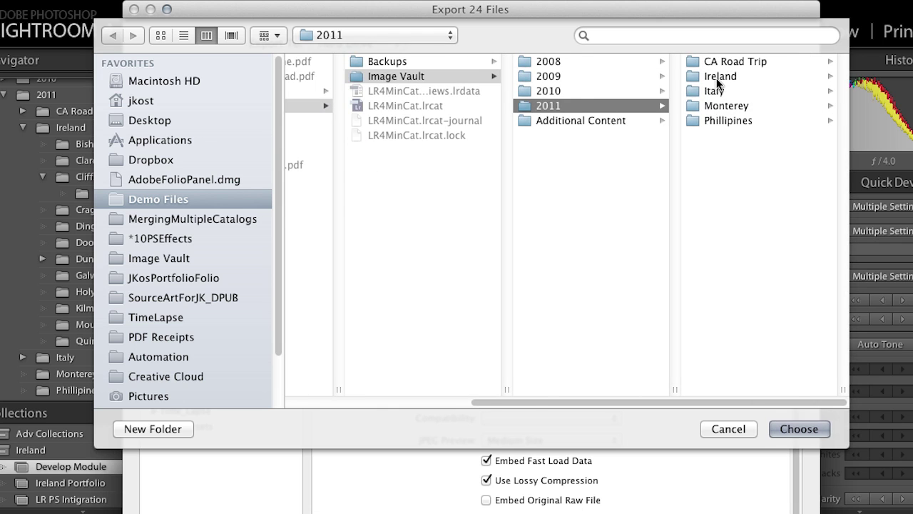
pyautogui.click(716, 77)
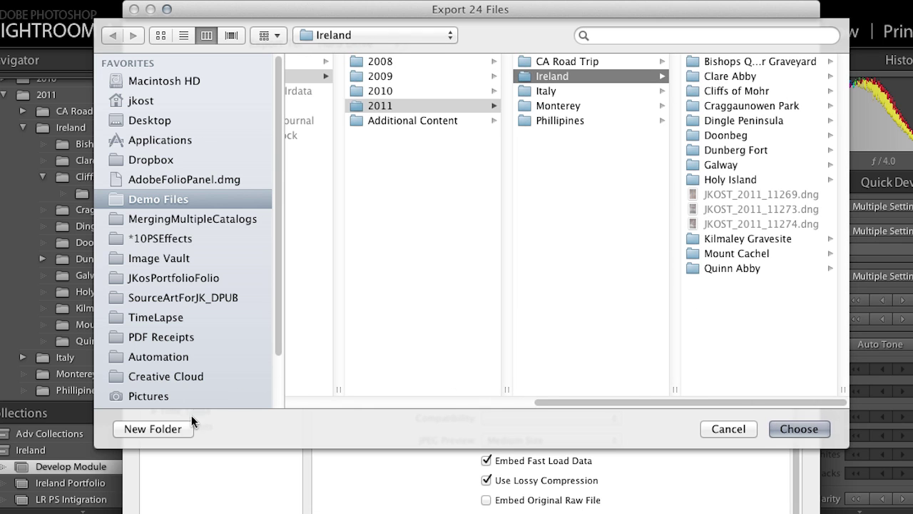
# Create an 'Export PSD' folder in Ireland as the destination and uncheck Put in Subfolder
pyautogui.click(161, 429)
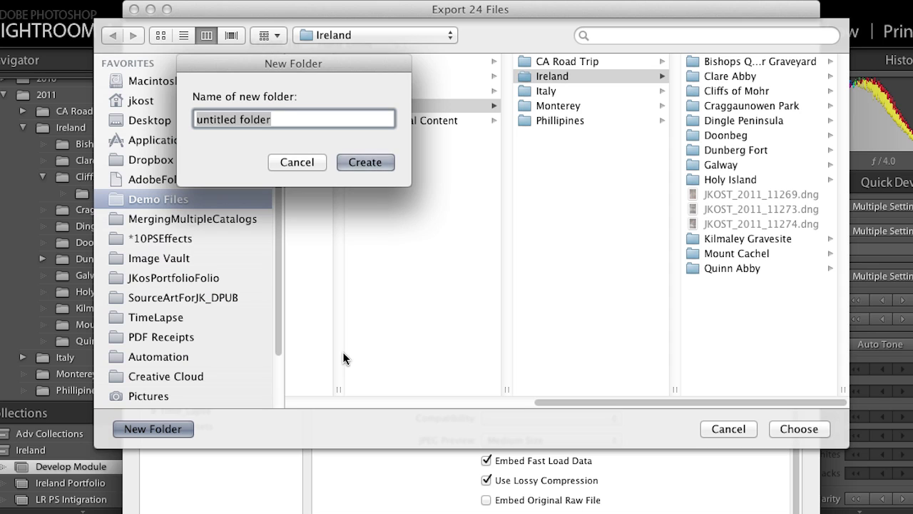
pyautogui.write('Export PSD')
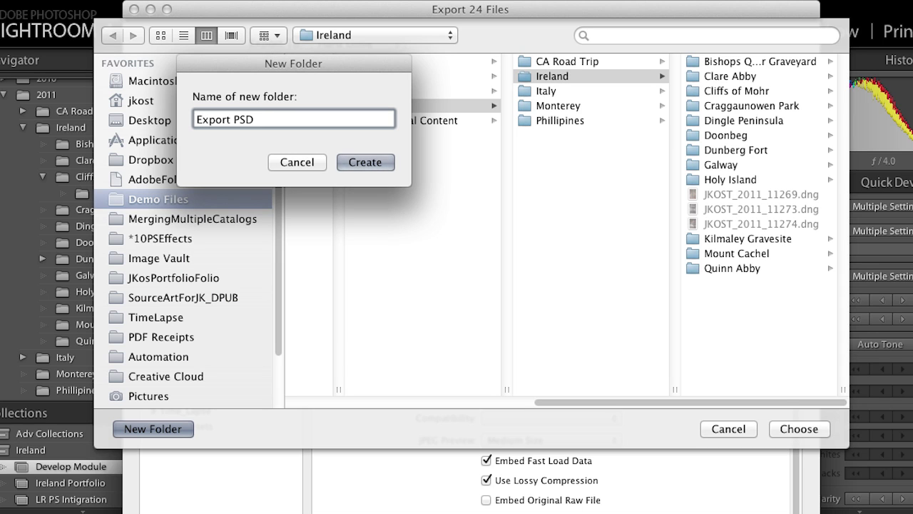
pyautogui.click(362, 164)
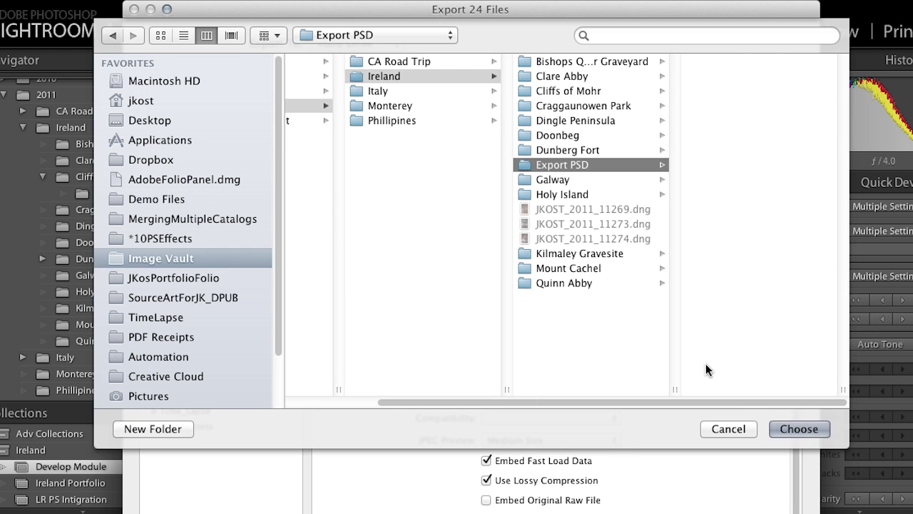
pyautogui.click(785, 427)
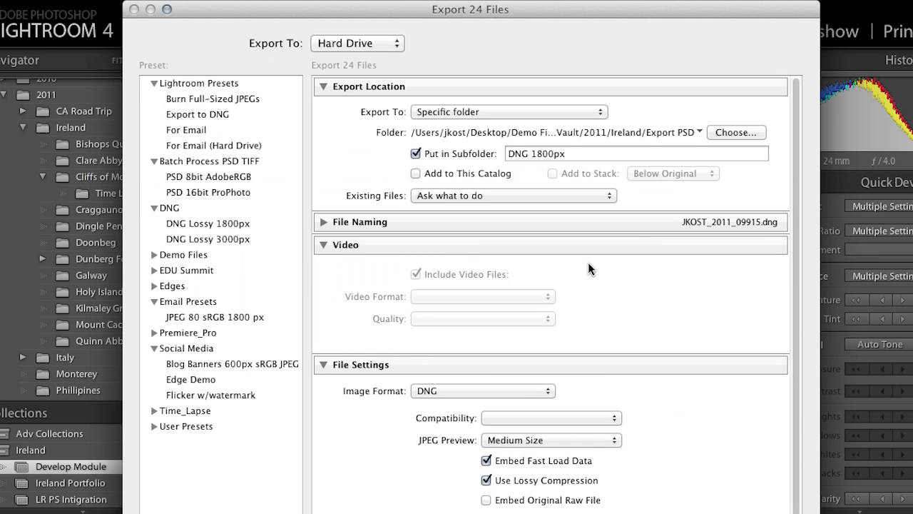
pyautogui.click(416, 154)
# Enable Add to This Catalog and keep Existing Files set to Ask what to do
pyautogui.click(415, 175)
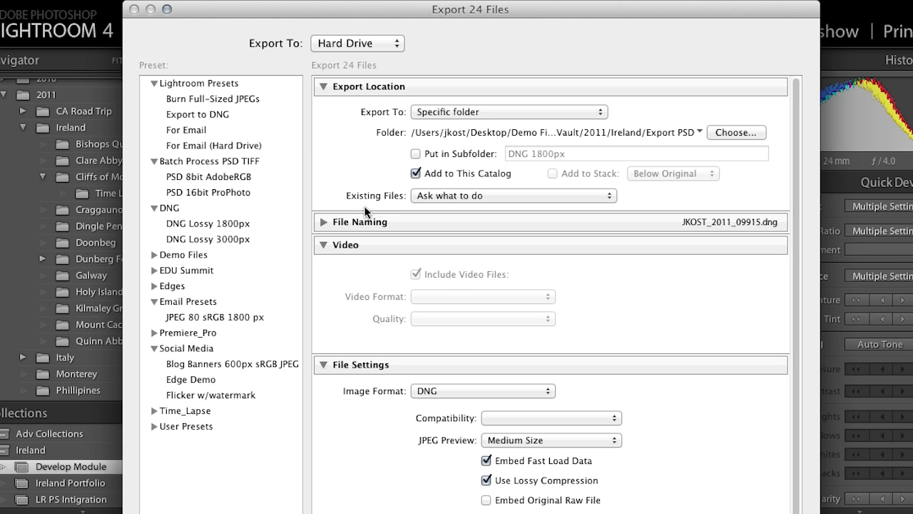
pyautogui.click(508, 197)
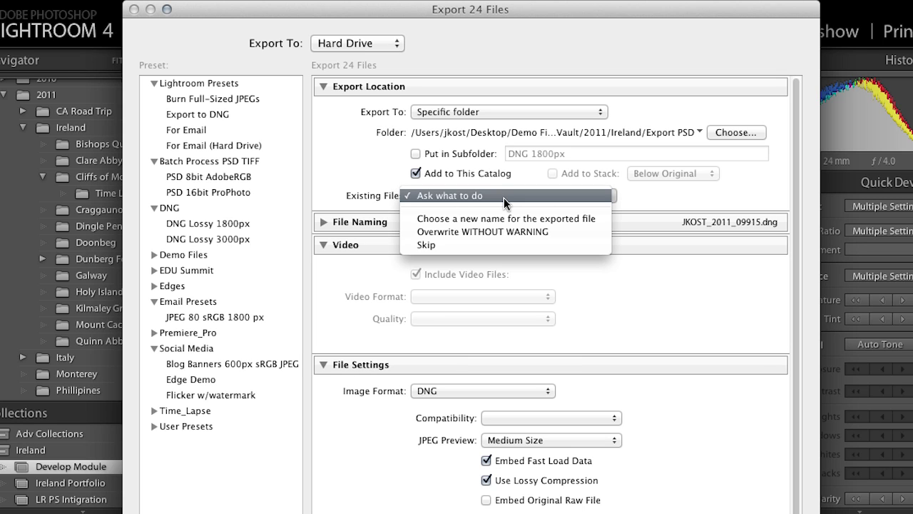
pyautogui.click(503, 197)
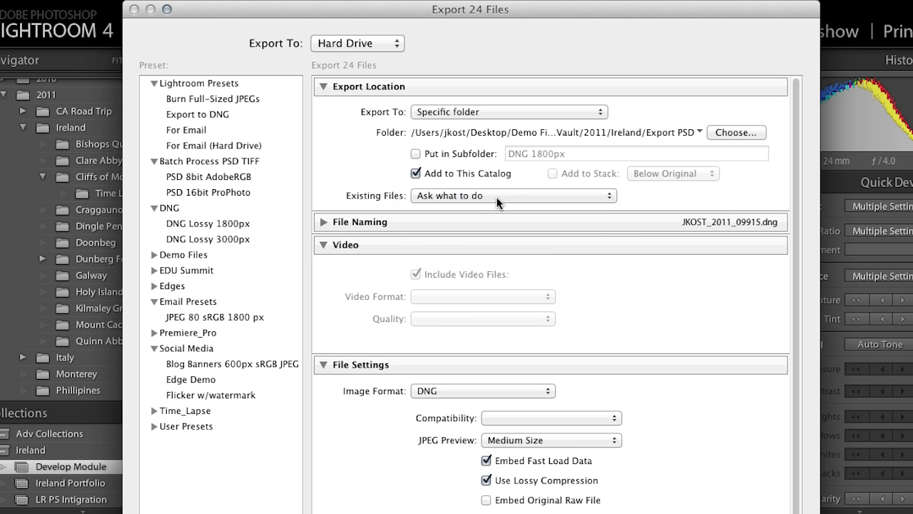
pyautogui.click(323, 221)
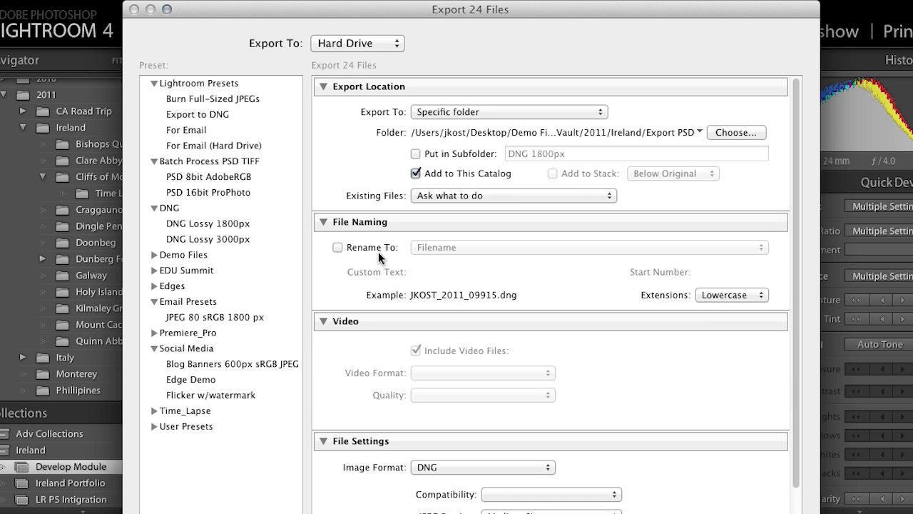
# Rename exported files with the MasterEdited template and collapse the Video section
pyautogui.click(339, 247)
pyautogui.click(478, 247)
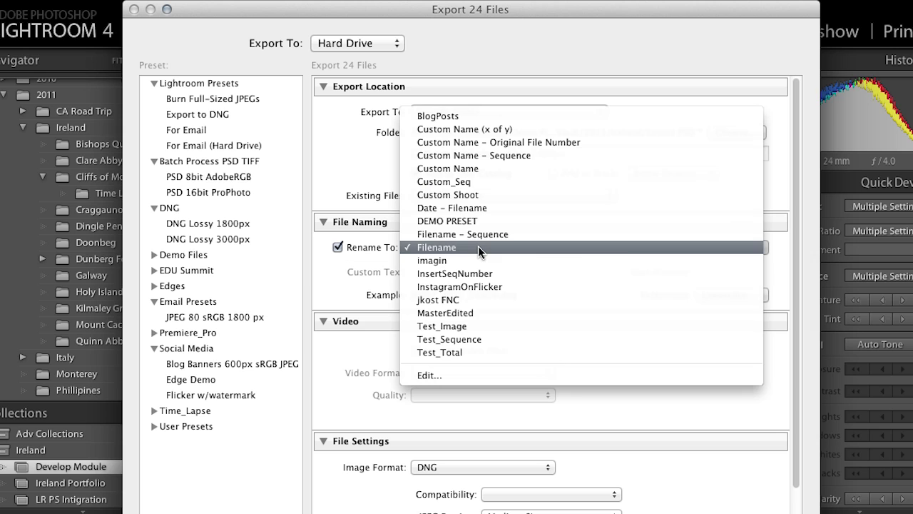
pyautogui.click(479, 313)
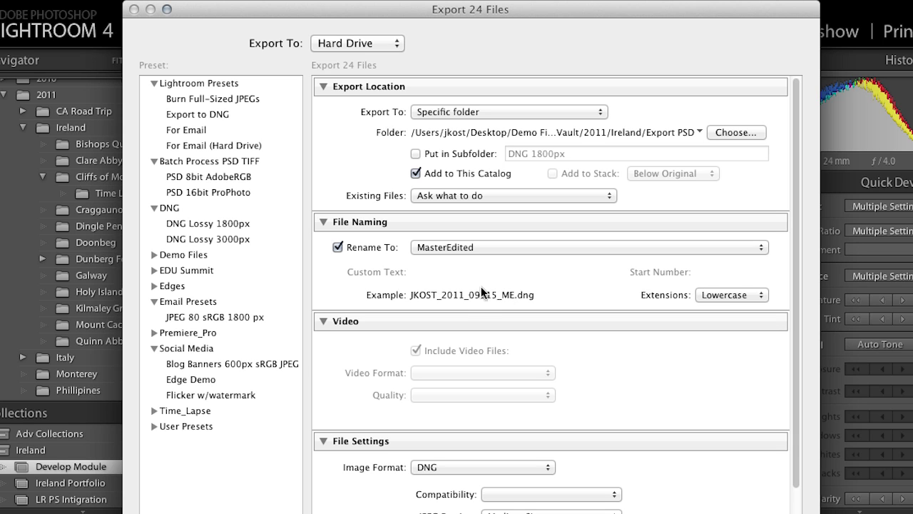
pyautogui.click(323, 322)
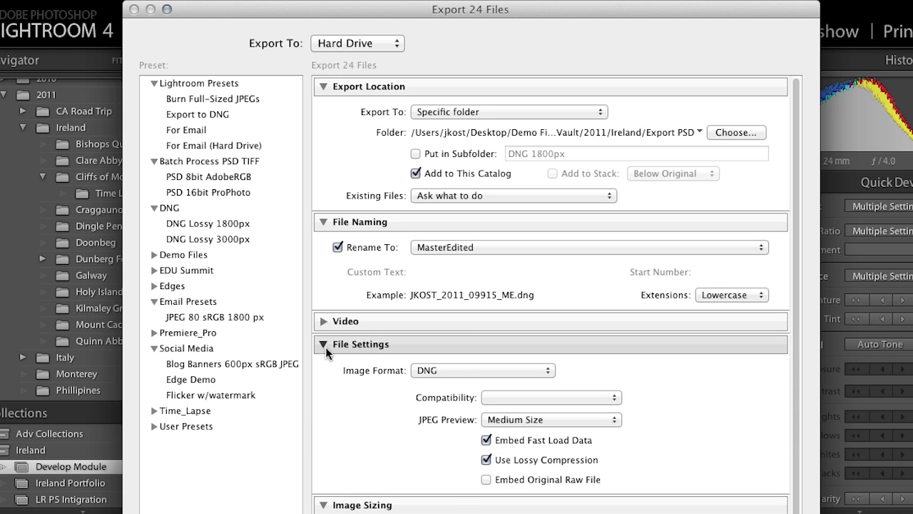
# Set the export format to PSD with sRGB colour space and 8 bits/component
pyautogui.click(463, 369)
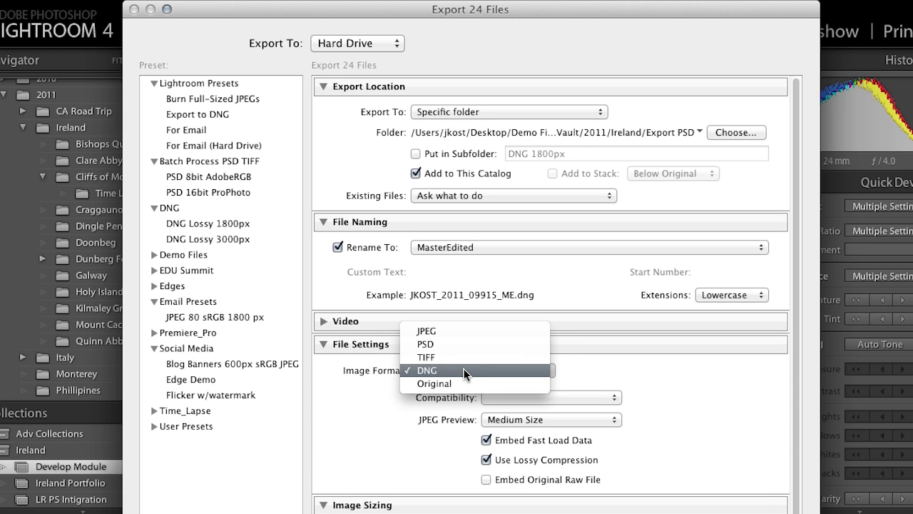
pyautogui.click(465, 346)
pyautogui.click(474, 396)
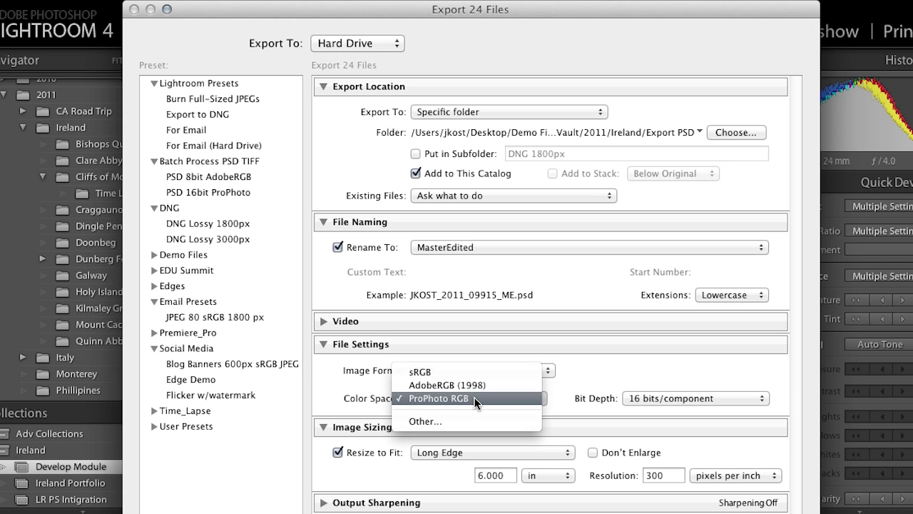
pyautogui.click(472, 372)
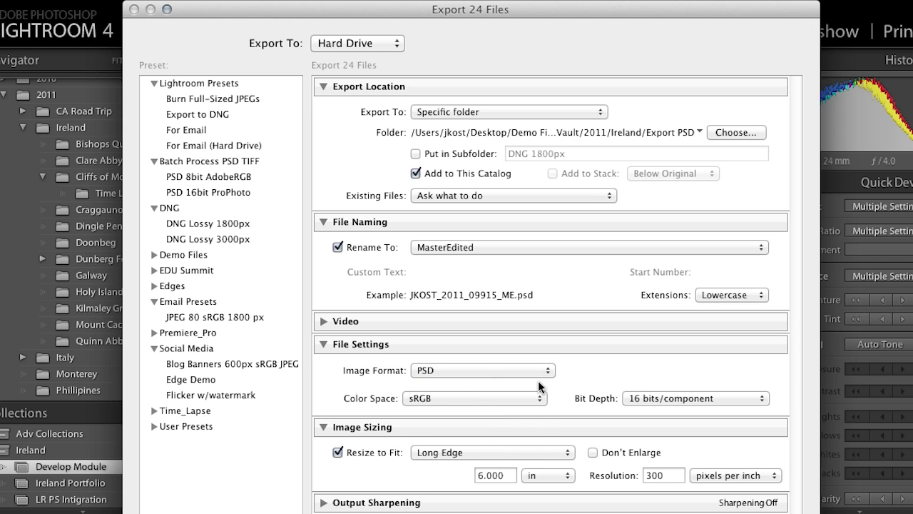
pyautogui.click(679, 391)
pyautogui.click(679, 384)
# Resize exports to an 8 in long edge at 300 ppi
pyautogui.click(471, 454)
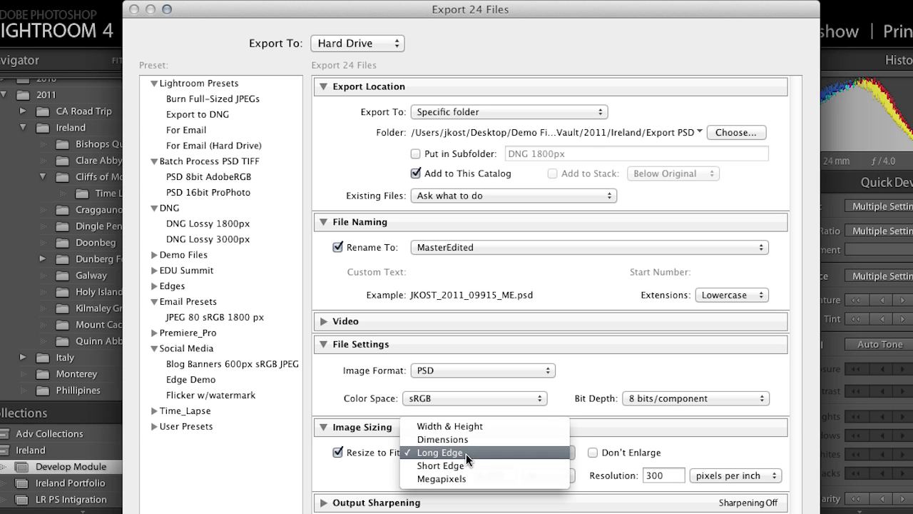
pyautogui.click(466, 454)
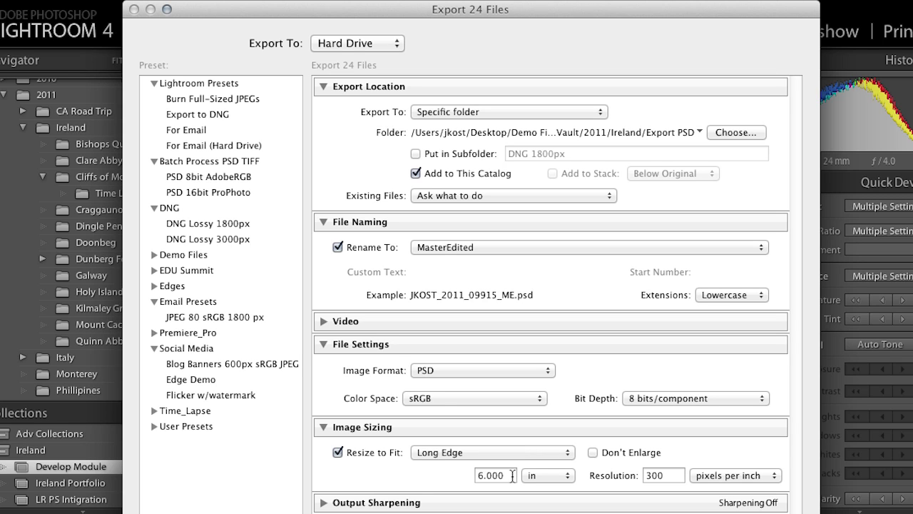
pyautogui.click(512, 475)
pyautogui.write('8')
pyautogui.press('Tab')
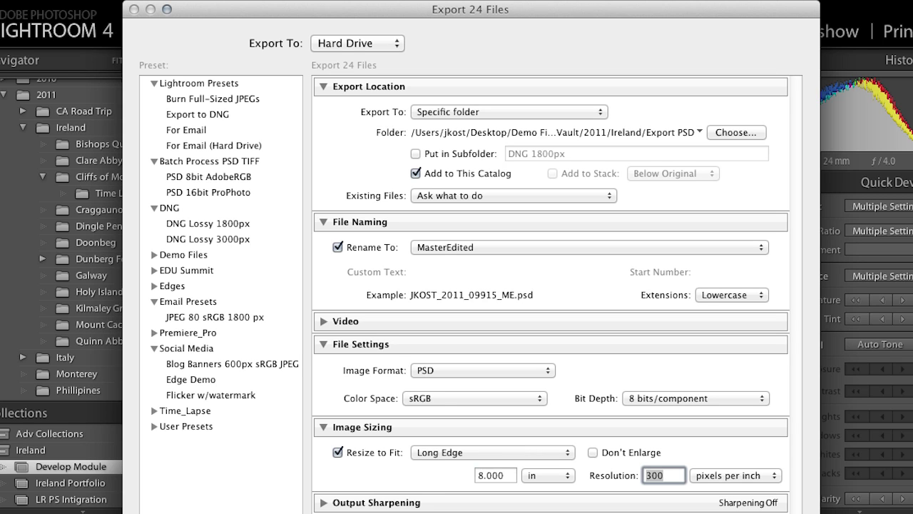
pyautogui.click(323, 502)
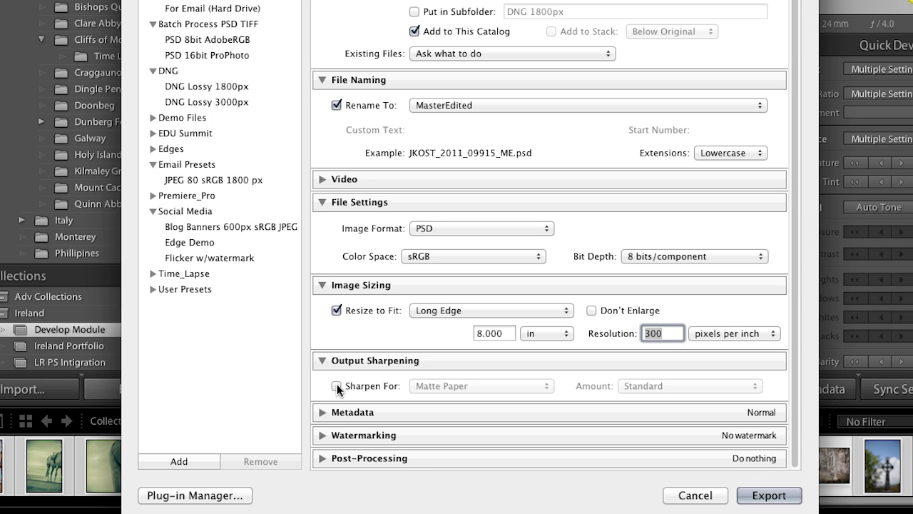
# Leave output sharpening off and collapse the Output Sharpening section
pyautogui.click(337, 386)
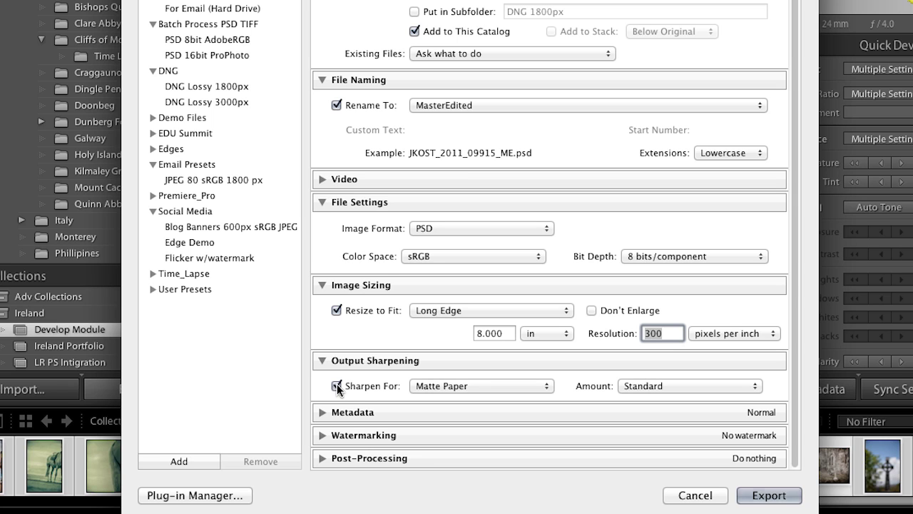
pyautogui.click(464, 384)
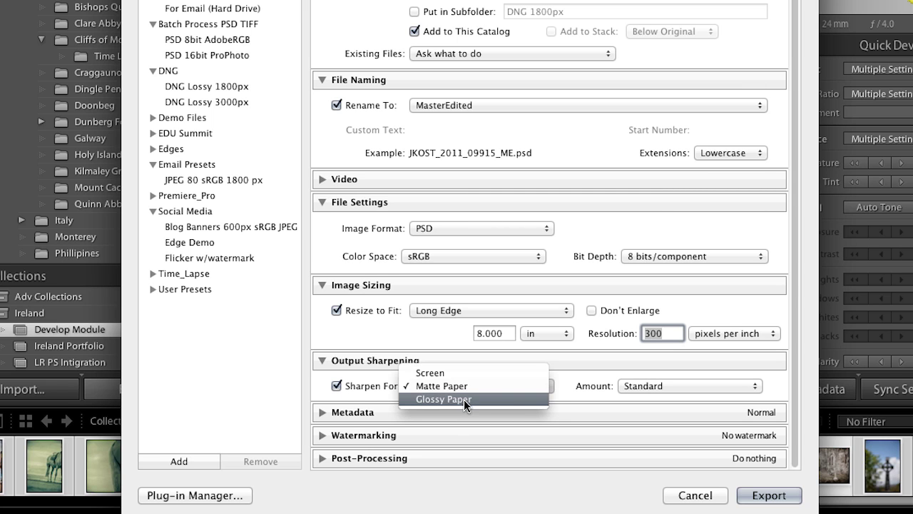
pyautogui.click(464, 386)
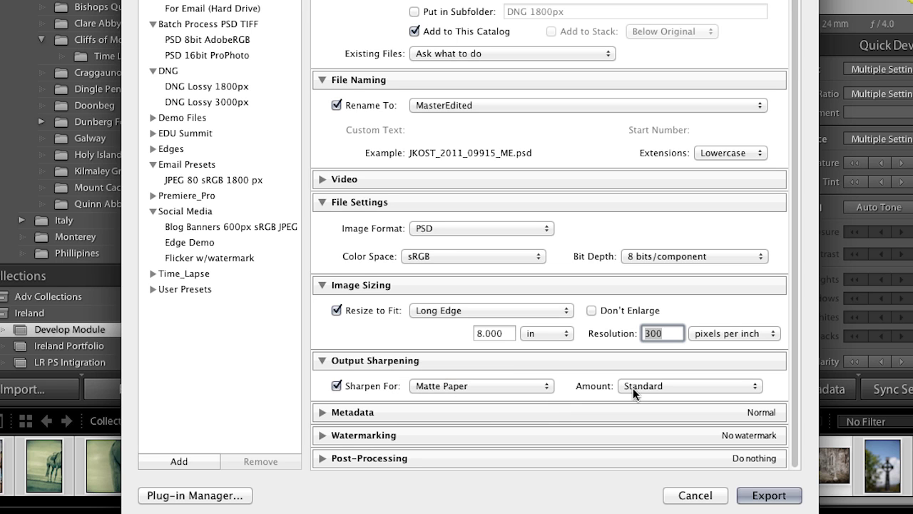
pyautogui.click(336, 386)
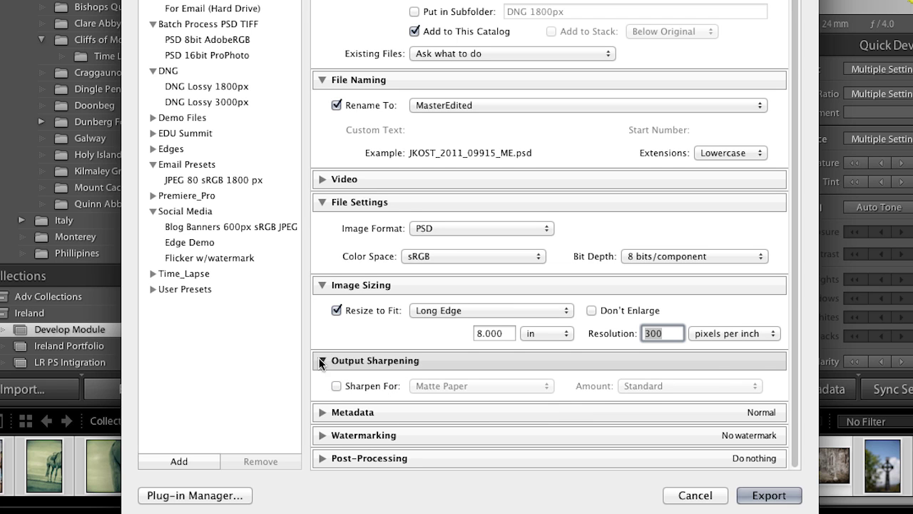
pyautogui.click(322, 360)
# Limit exported metadata to Copyright & Contact Info Only and leave watermarking off
pyautogui.click(322, 389)
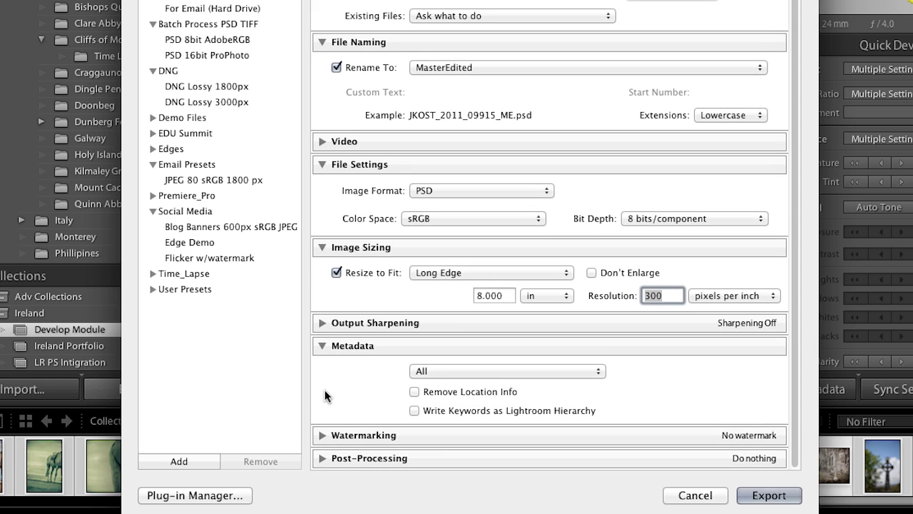
pyautogui.click(470, 371)
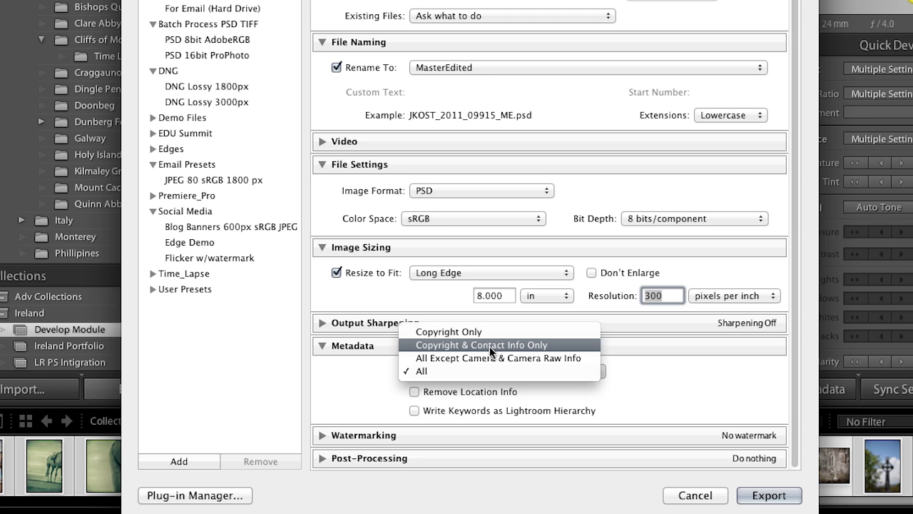
pyautogui.click(489, 346)
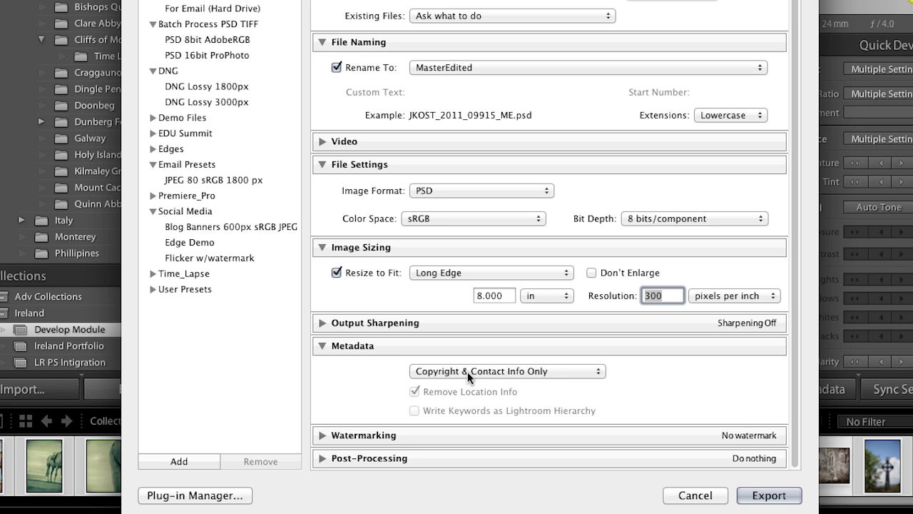
pyautogui.click(465, 371)
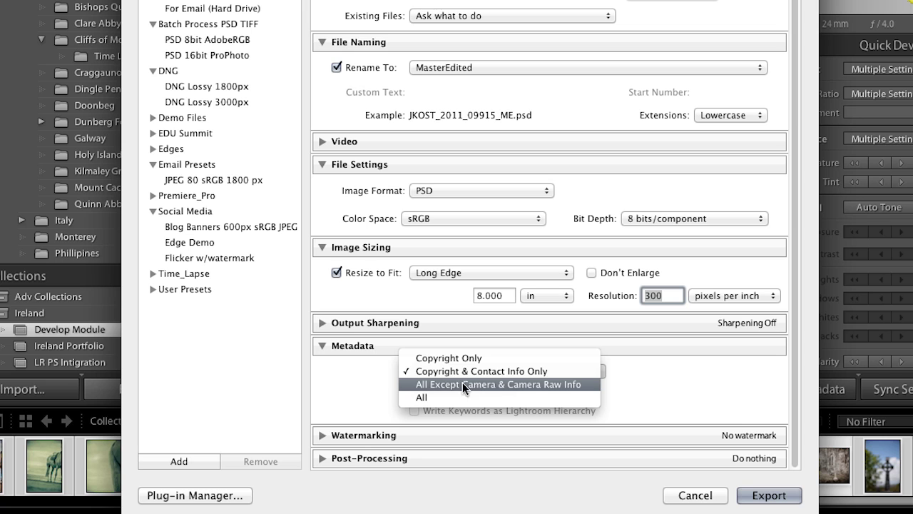
pyautogui.click(463, 372)
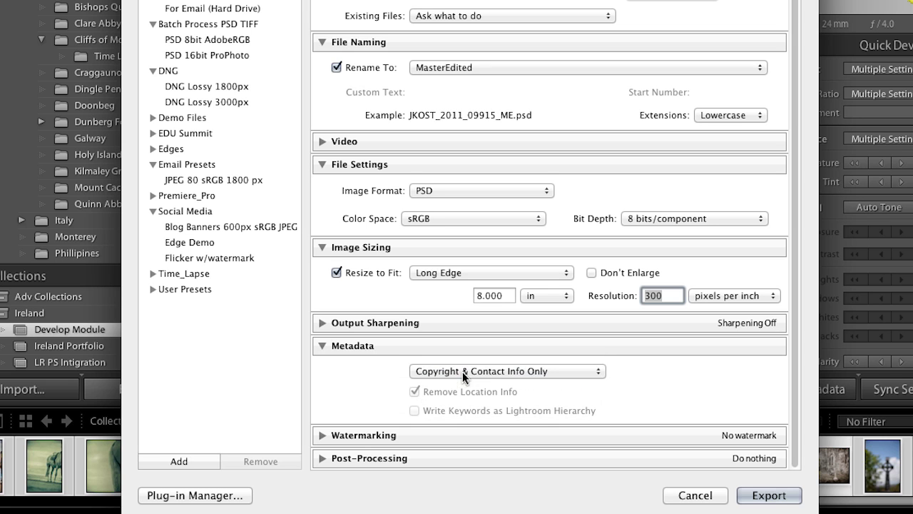
pyautogui.click(323, 433)
pyautogui.scroll(-2, 331, 423)
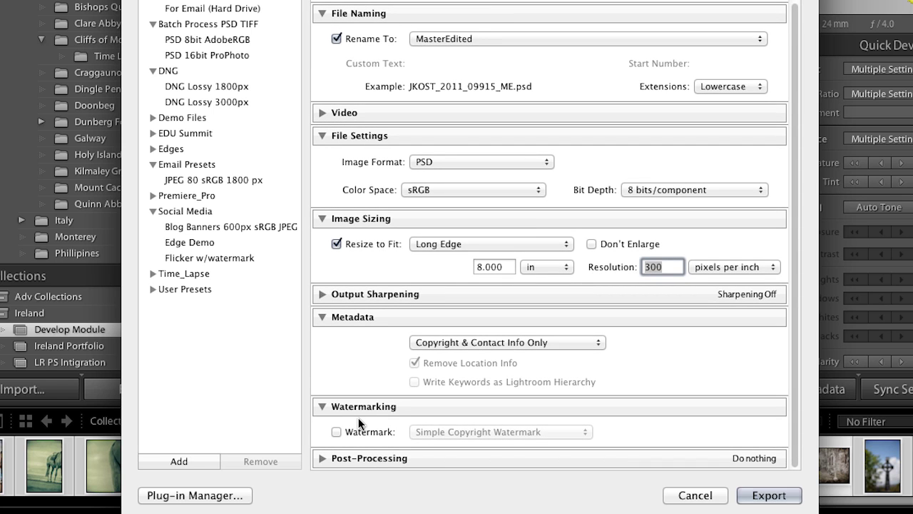
pyautogui.click(321, 406)
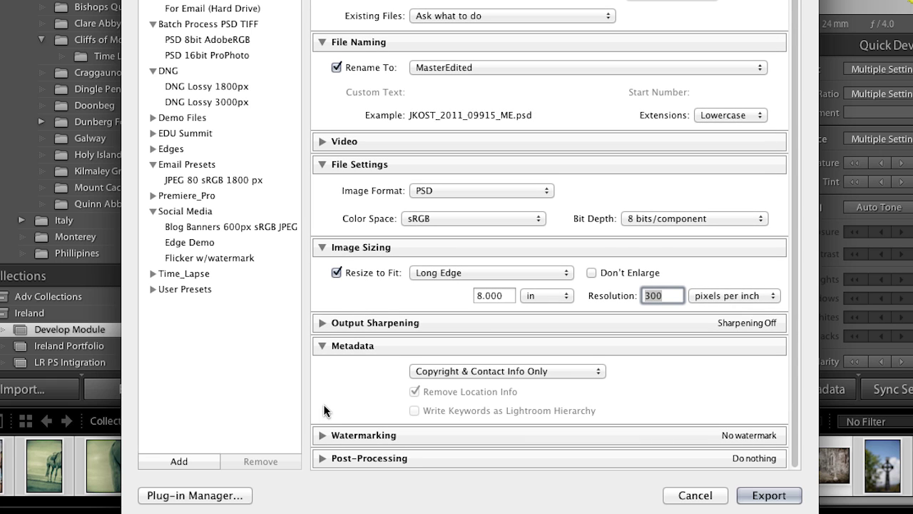
# Review the After Export post-processing choices, then scroll back up through the PSD/sRGB export settings
pyautogui.click(330, 455)
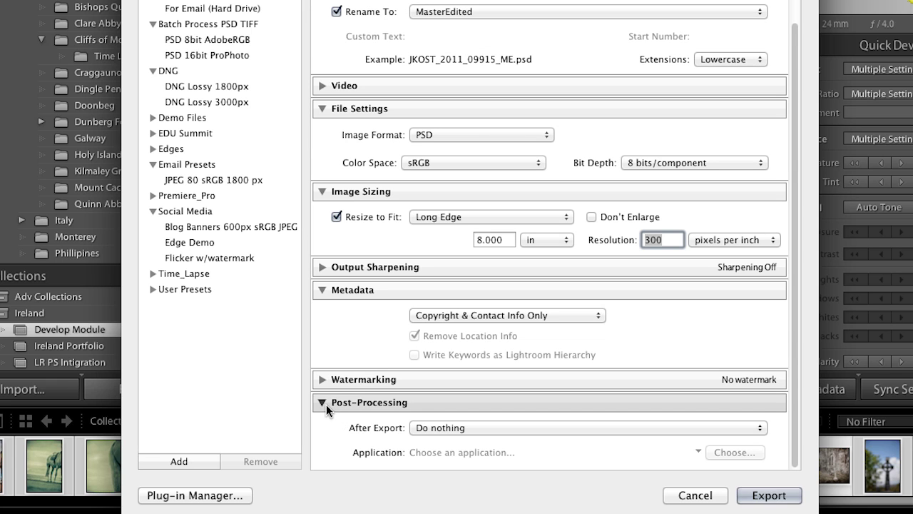
pyautogui.click(476, 429)
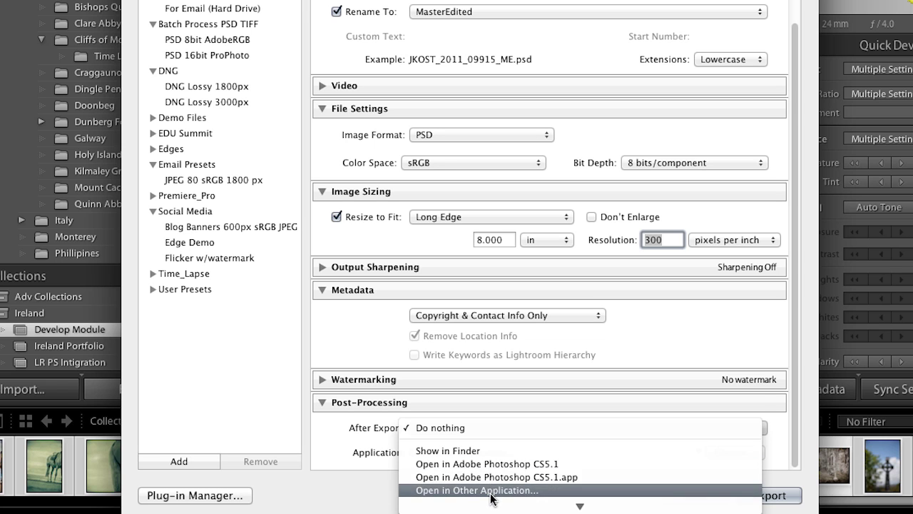
pyautogui.moveTo(491, 500)
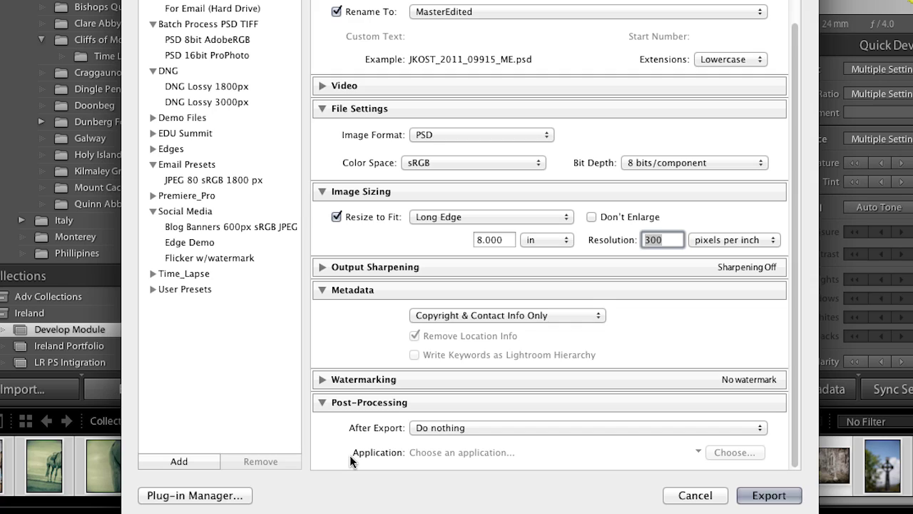
pyautogui.scroll(3, 359, 214)
pyautogui.scroll(2, 359, 156)
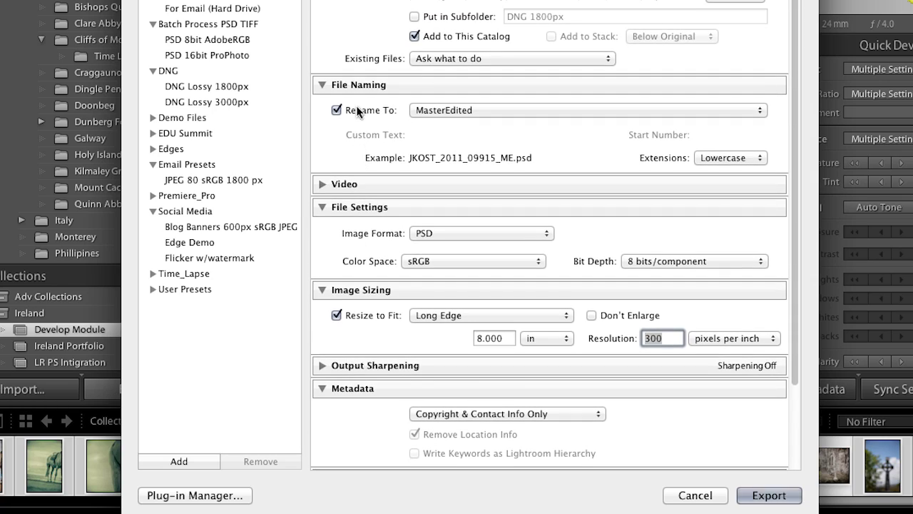
# Create a Demo preset folder and save the export preset 'PSD, sRGB, 8inLE 300 ppi' in it
pyautogui.click(197, 462)
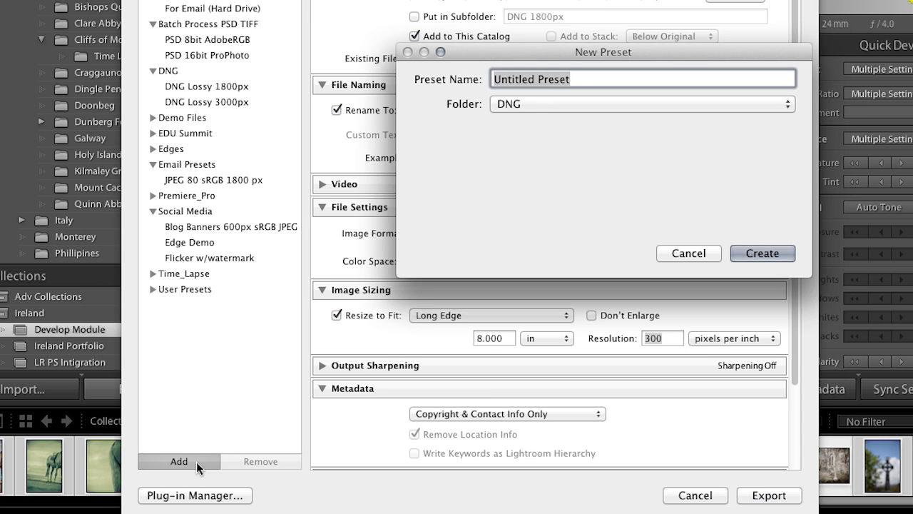
pyautogui.moveTo(471, 52); pyautogui.dragTo(464, 162)
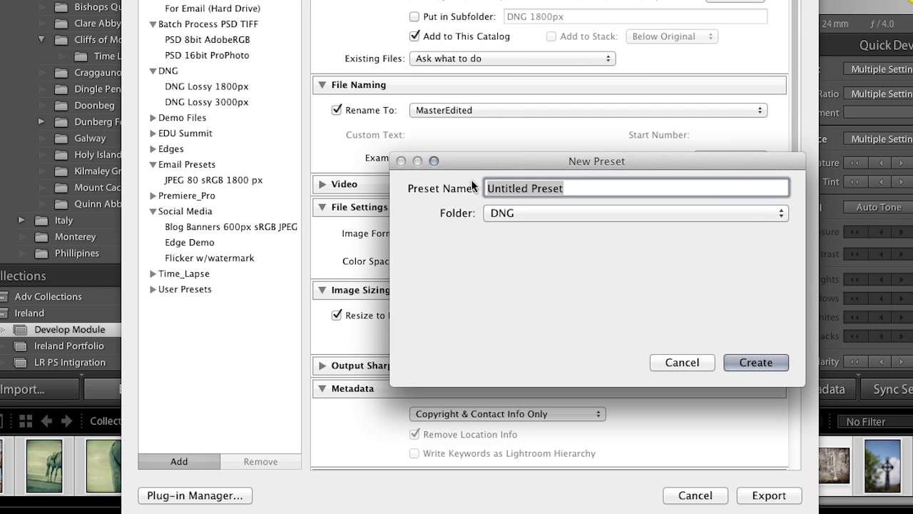
pyautogui.click(518, 214)
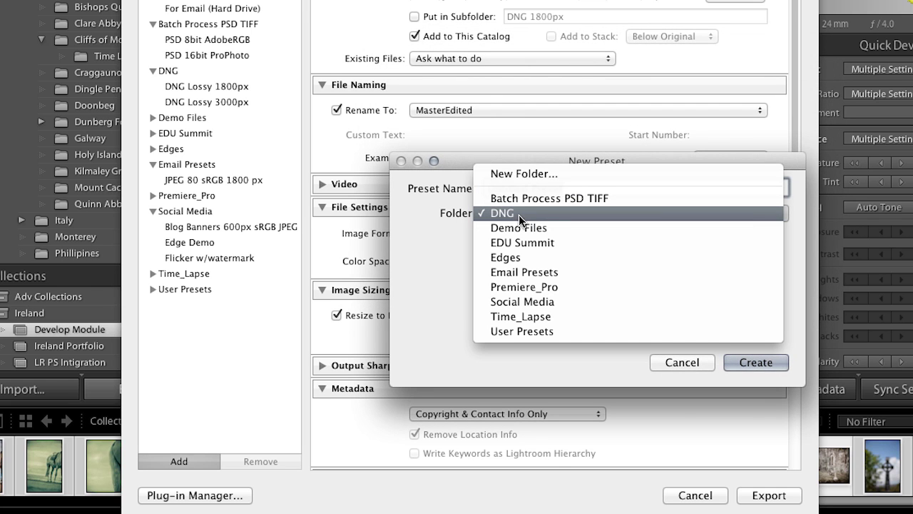
pyautogui.click(523, 174)
pyautogui.write('Demo')
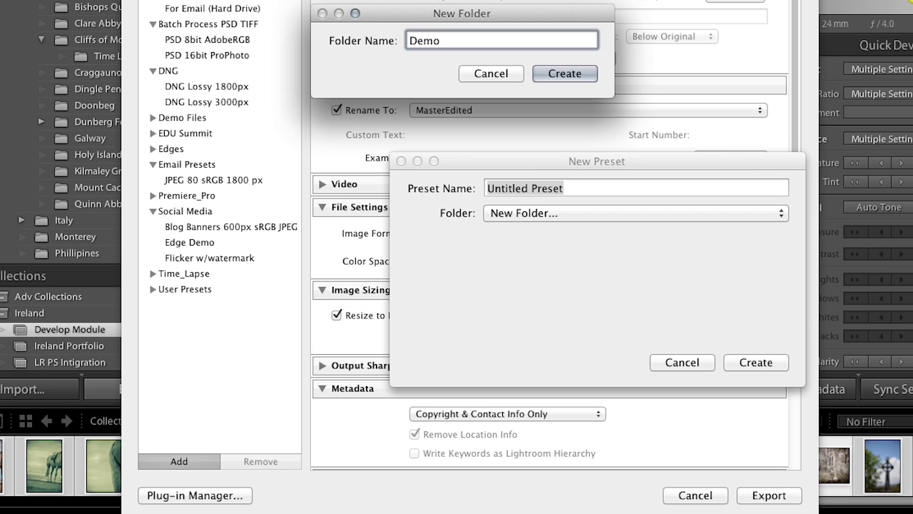
pyautogui.press('Return')
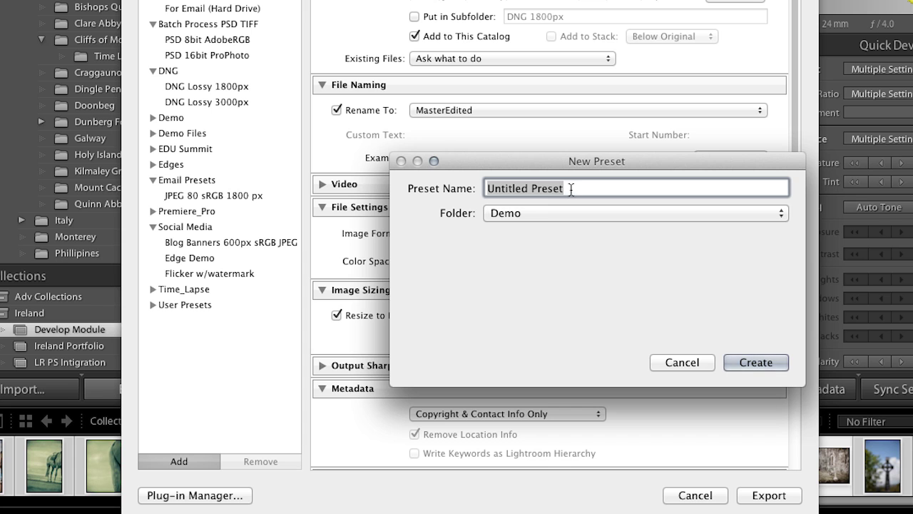
pyautogui.moveTo(545, 159); pyautogui.dragTo(556, 4)
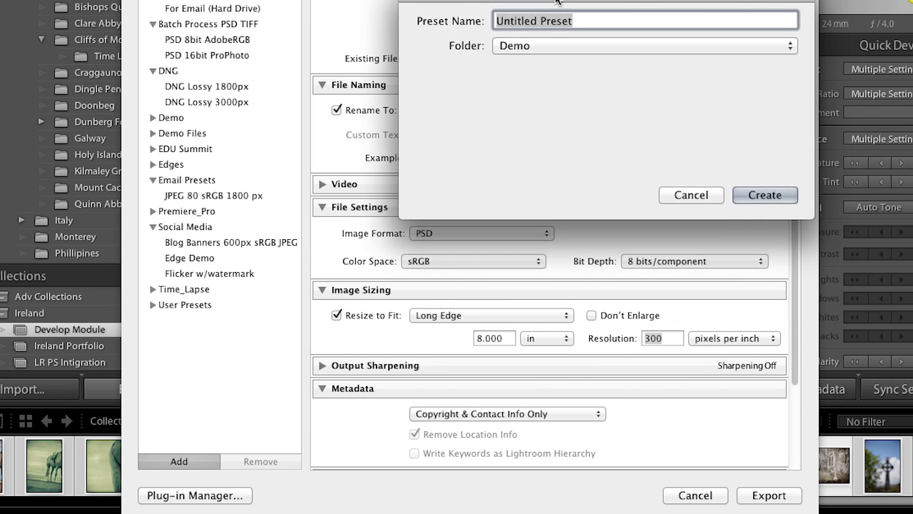
pyautogui.write('PSD')
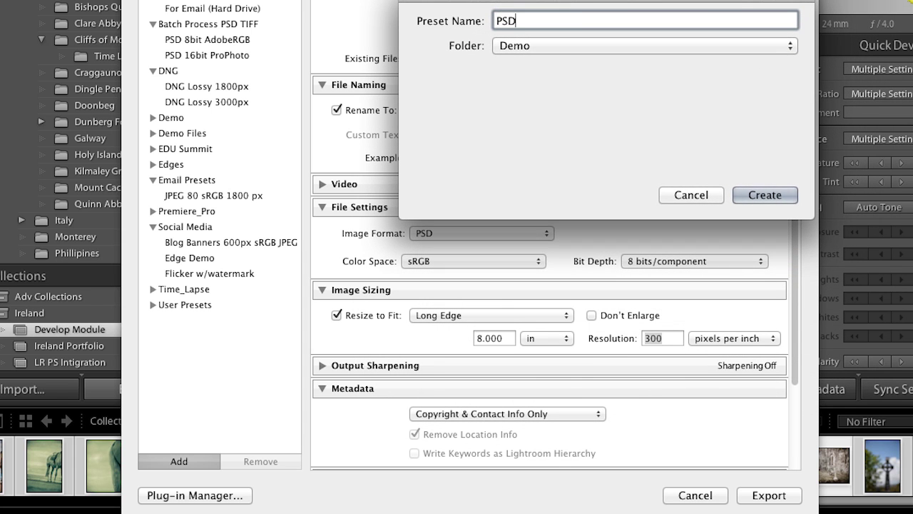
pyautogui.write(', sRGB, 8inLE 300 ppi')
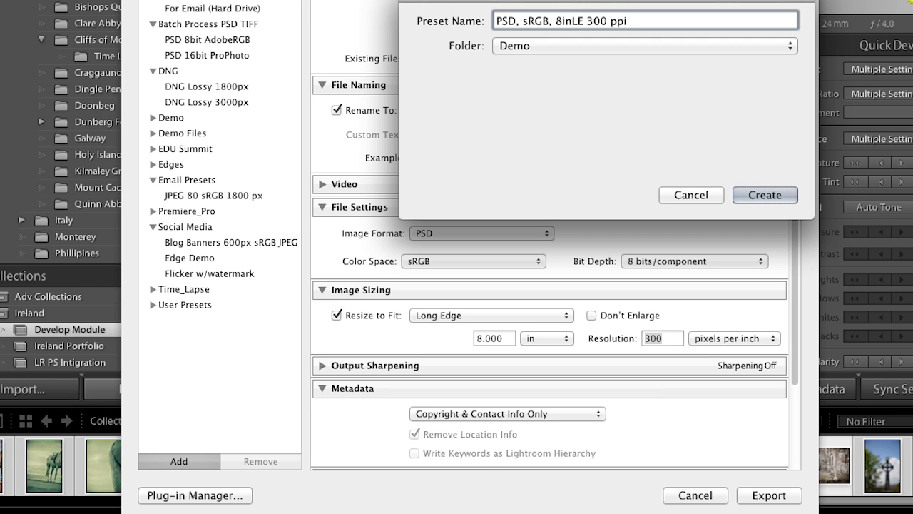
pyautogui.click(750, 196)
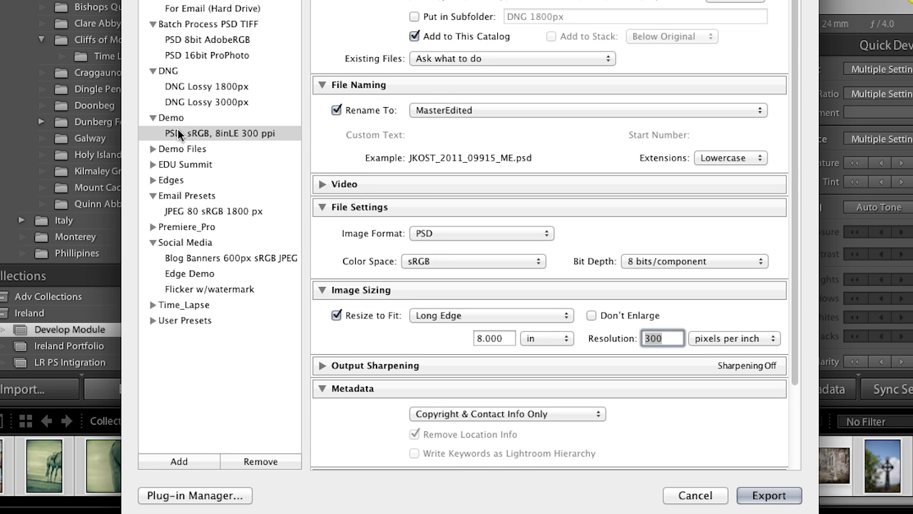
# Switch the export destination to Email, then review the destination list again and dismiss it
pyautogui.click(762, 495)
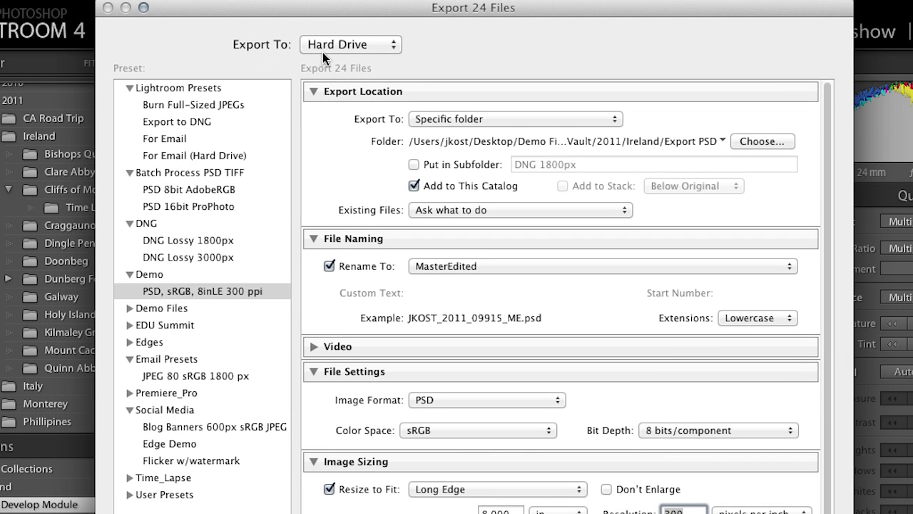
pyautogui.click(377, 47)
pyautogui.click(380, 31)
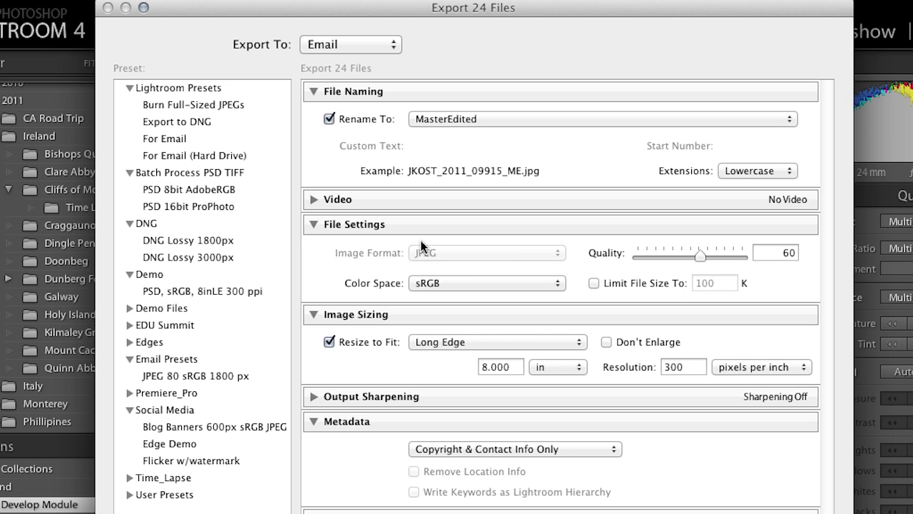
pyautogui.click(366, 44)
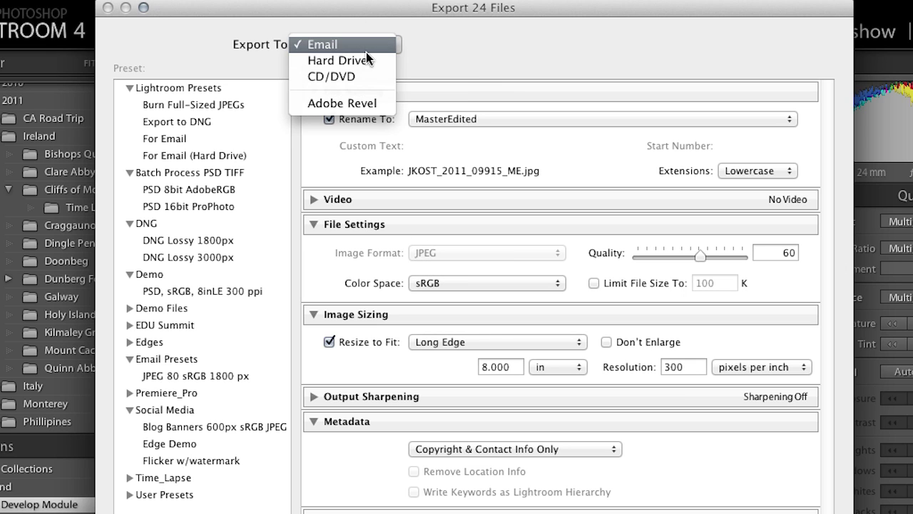
pyautogui.press('Escape')
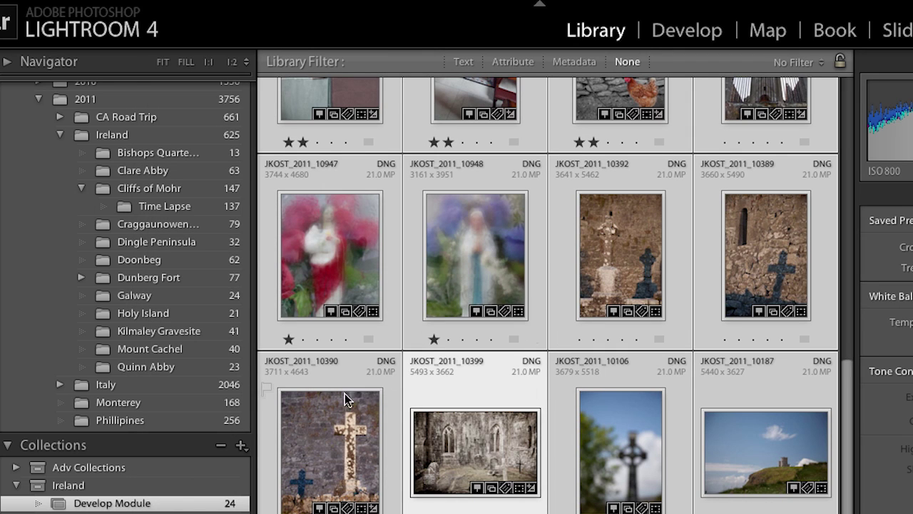
# Open the LR PS Intigration collection, change the grid style, select all photos and right-click a thumbnail
pyautogui.scroll(-2, 218, 508)
pyautogui.click(214, 502)
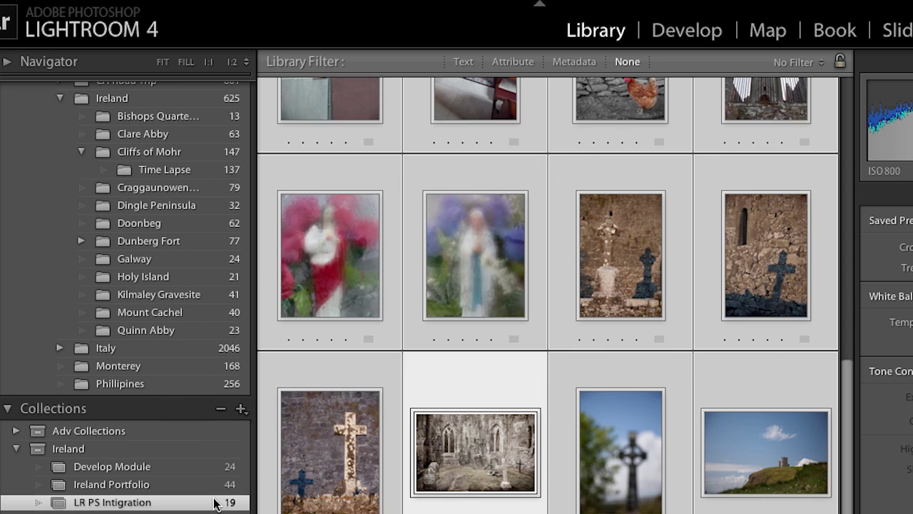
pyautogui.click(703, 207)
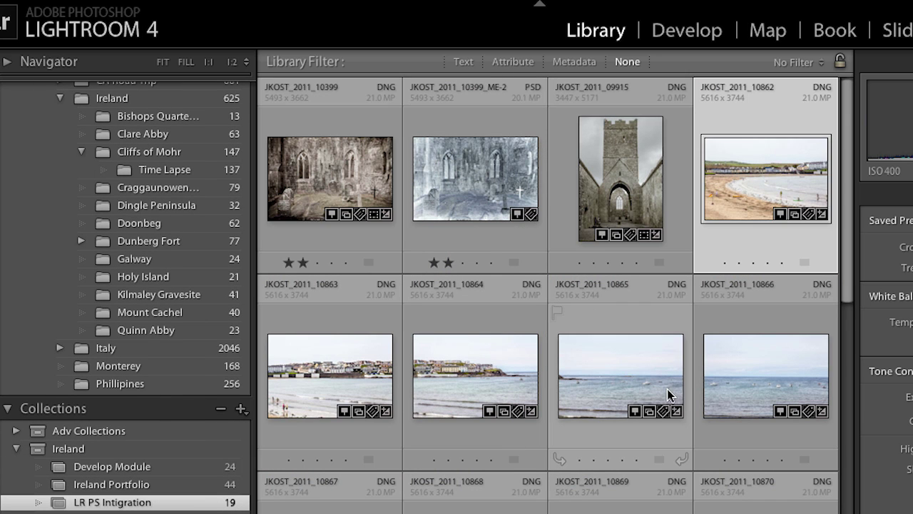
pyautogui.scroll(-3, 669, 397)
pyautogui.press('j')
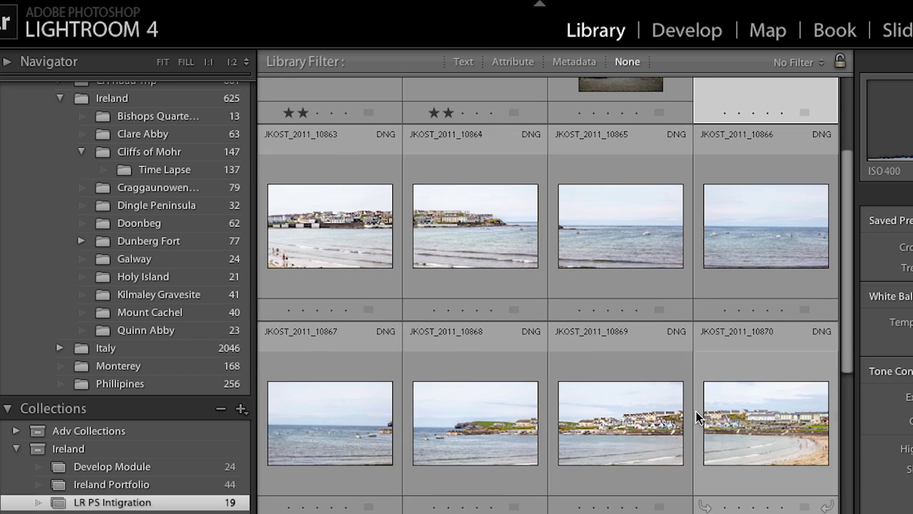
pyautogui.hotkey('ctrl', 'a')
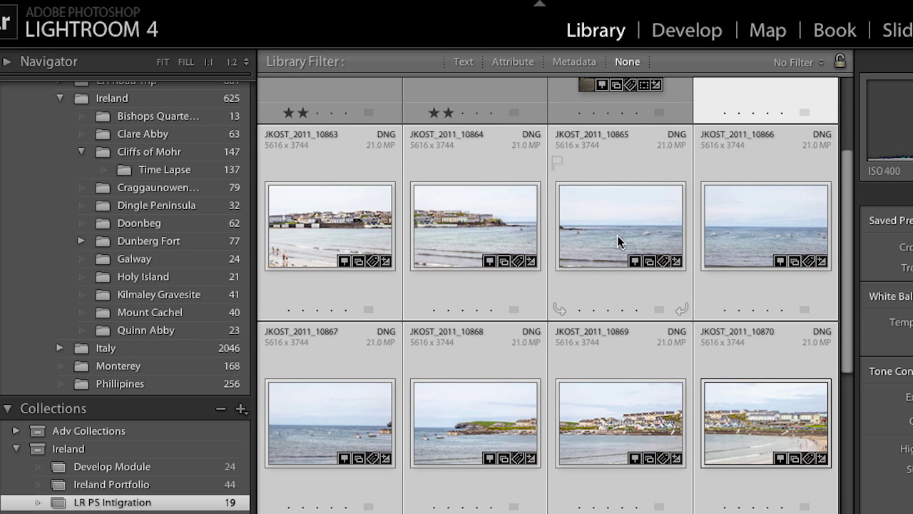
pyautogui.rightClick(572, 206)
pyautogui.moveTo(598, 330)
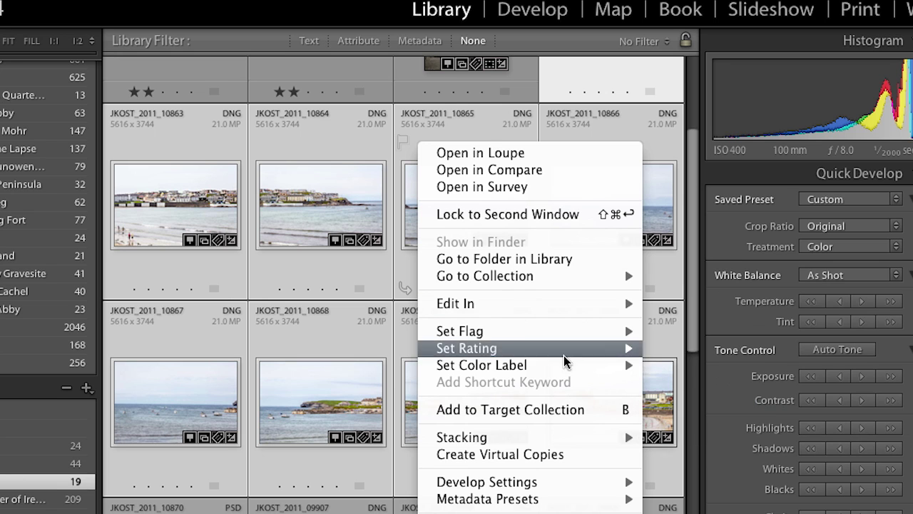
# View the panorama PSD at full size, then return to the grid
pyautogui.click(334, 374)
pyautogui.scroll(-3, 342, 381)
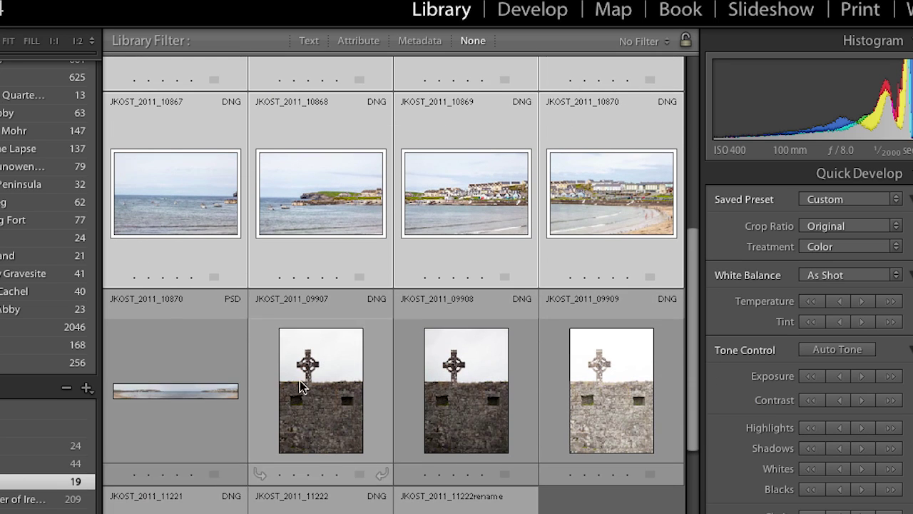
pyautogui.doubleClick(181, 390)
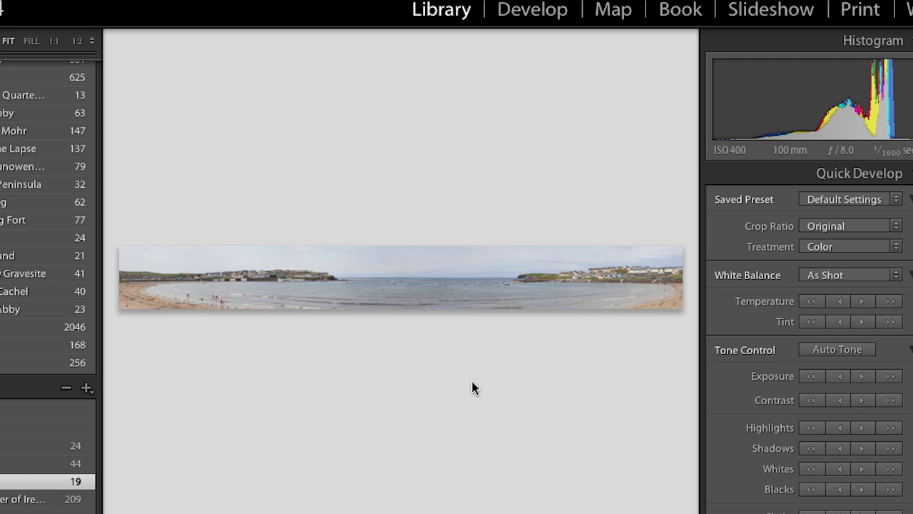
pyautogui.press('g')
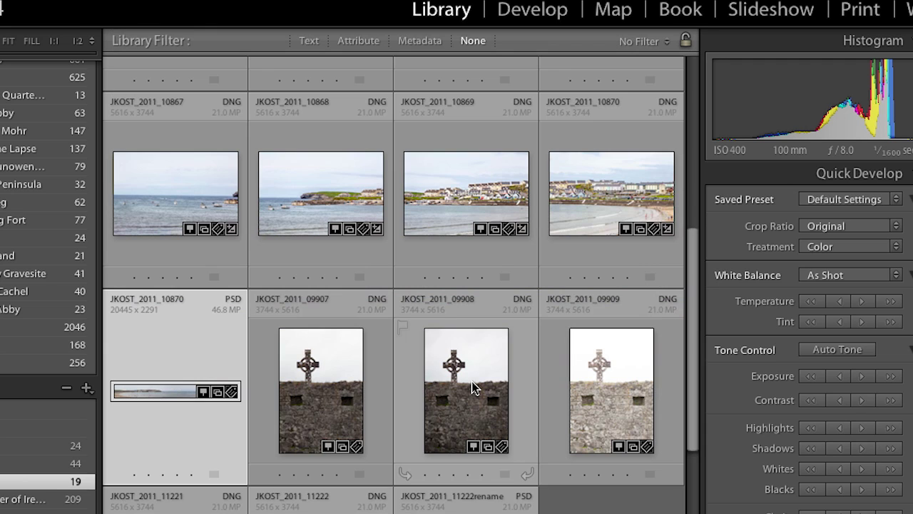
# Select the three cross photos starting with JKOST_2011_09907 and check their actions menu
pyautogui.click(340, 384)
pyautogui.keyDown('shift'); pyautogui.click(602, 393); pyautogui.keyUp('shift')
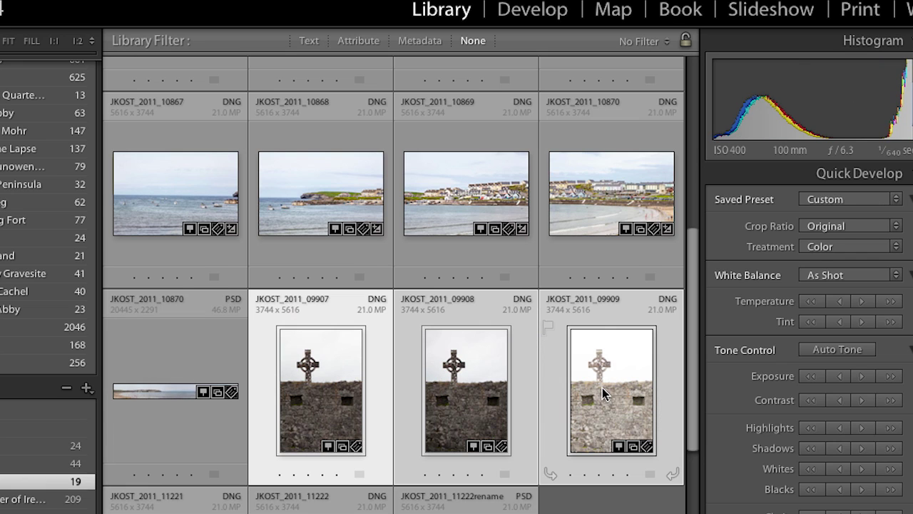
pyautogui.rightClick(459, 350)
pyautogui.moveTo(478, 308)
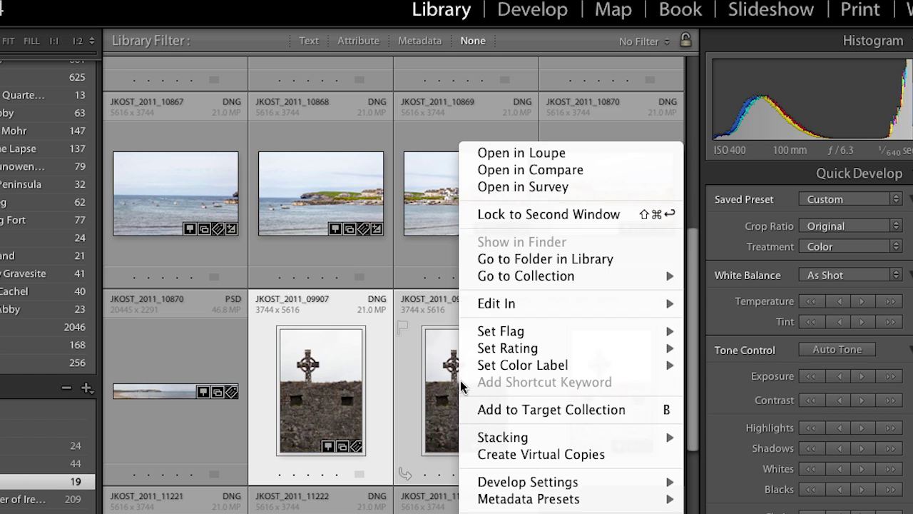
pyautogui.click(318, 376)
# Select photos 10399 and 09915 and show the Edit In submenu with the PSD, sRGB, 8 bit preset
pyautogui.scroll(-3, 318, 376)
pyautogui.scroll(5, 318, 376)
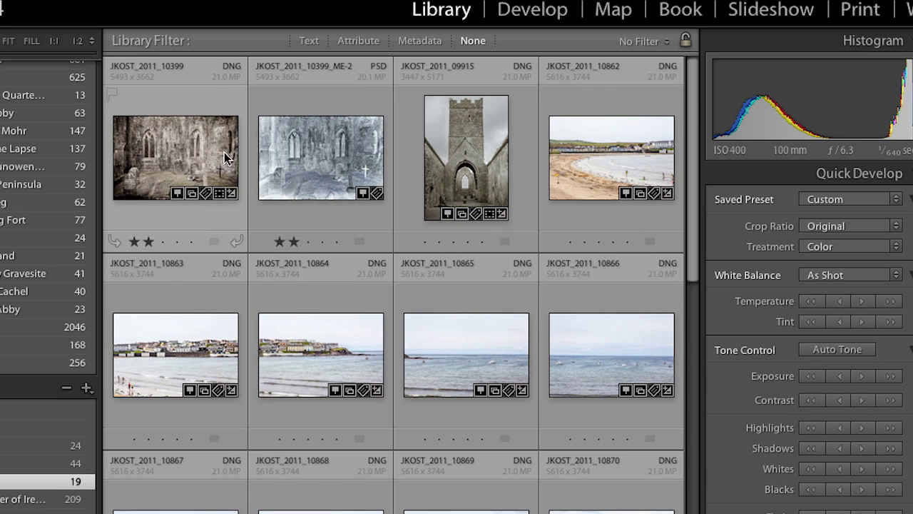
pyautogui.click(202, 152)
pyautogui.keyDown('ctrl'); pyautogui.click(470, 166); pyautogui.keyUp('ctrl')
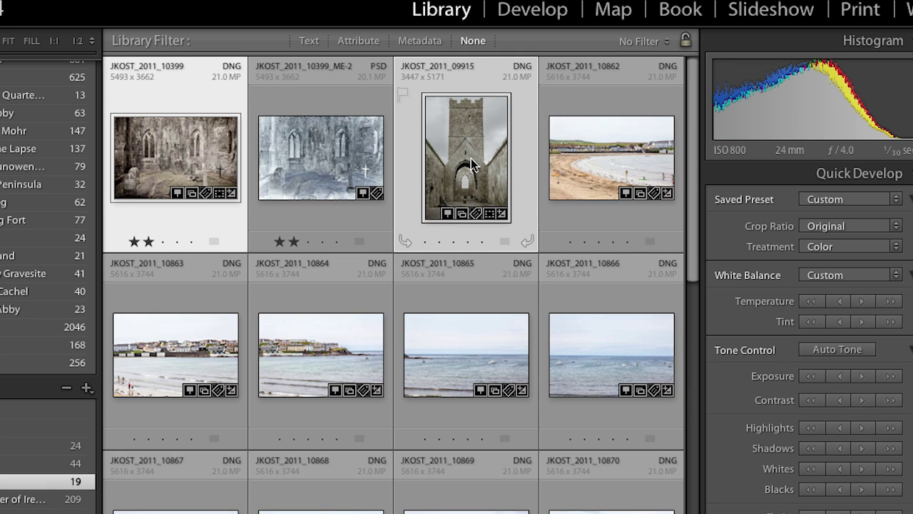
pyautogui.rightClick(470, 149)
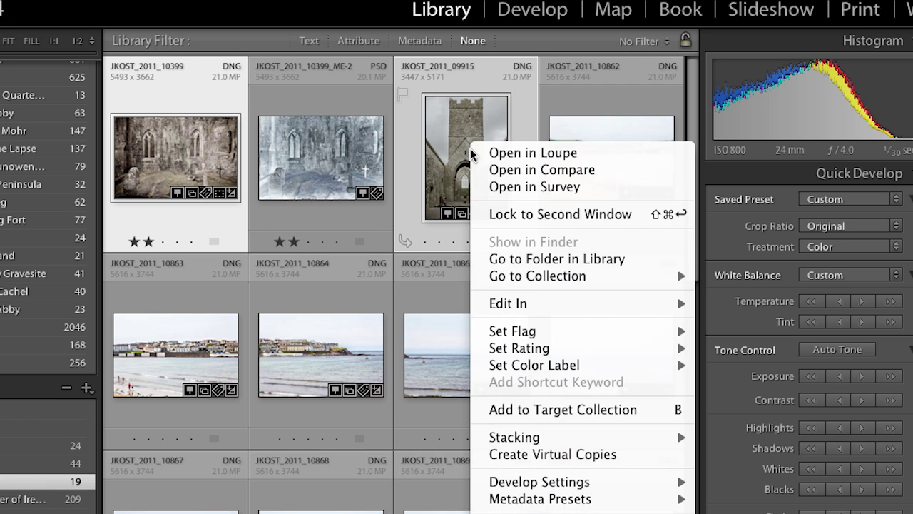
pyautogui.moveTo(524, 306)
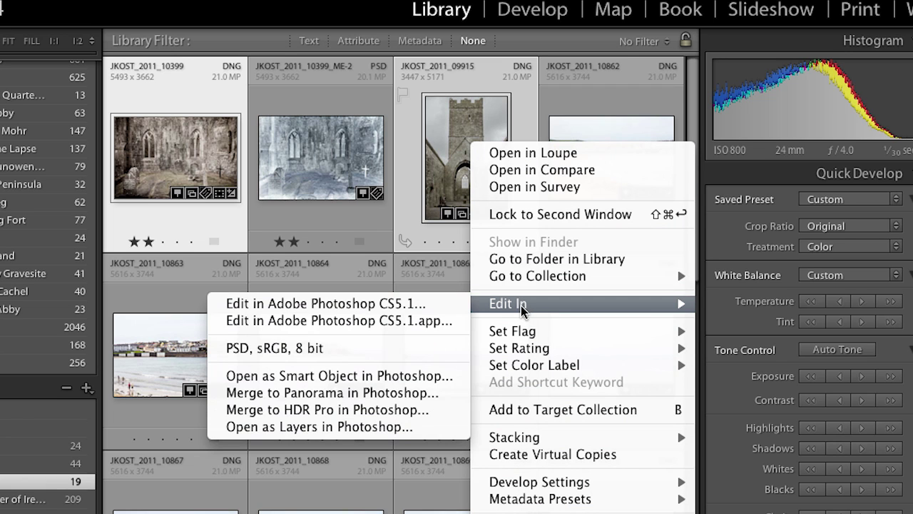